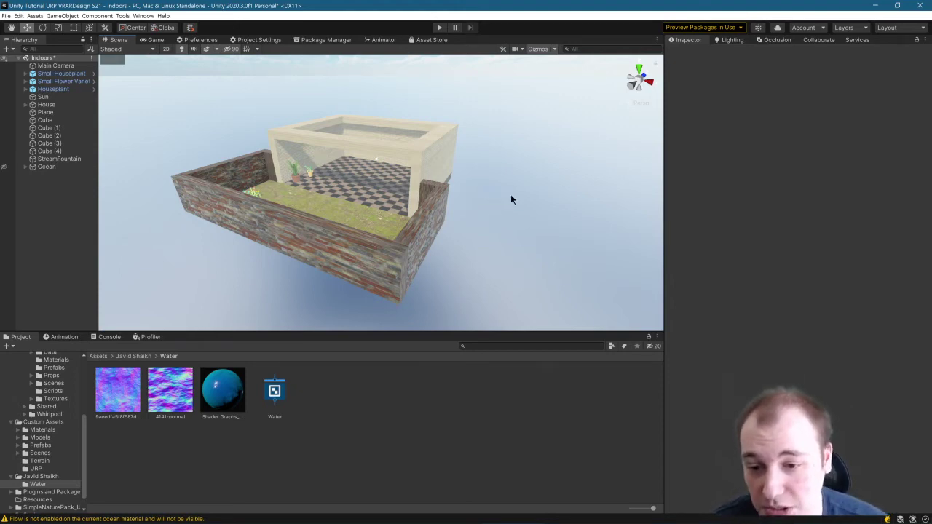
pyautogui.moveTo(511, 199)
pyautogui.keyDown('alt'); pyautogui.mouseDown()
pyautogui.moveTo(524, 202)
pyautogui.moveTo(501, 187)
pyautogui.moveTo(514, 197)
pyautogui.mouseUp(); pyautogui.keyUp('alt')
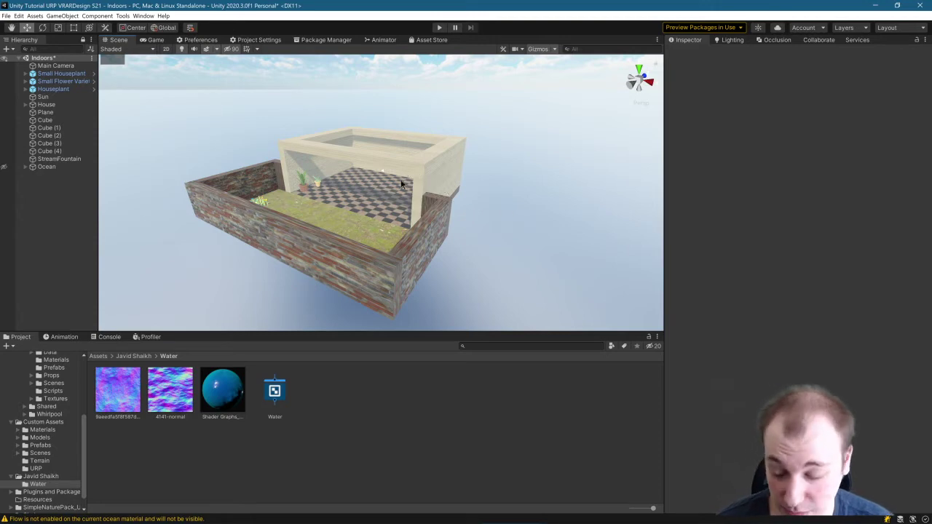
pyautogui.keyDown('alt'); pyautogui.moveTo(492, 173); pyautogui.dragTo(514, 190); pyautogui.keyUp('alt')
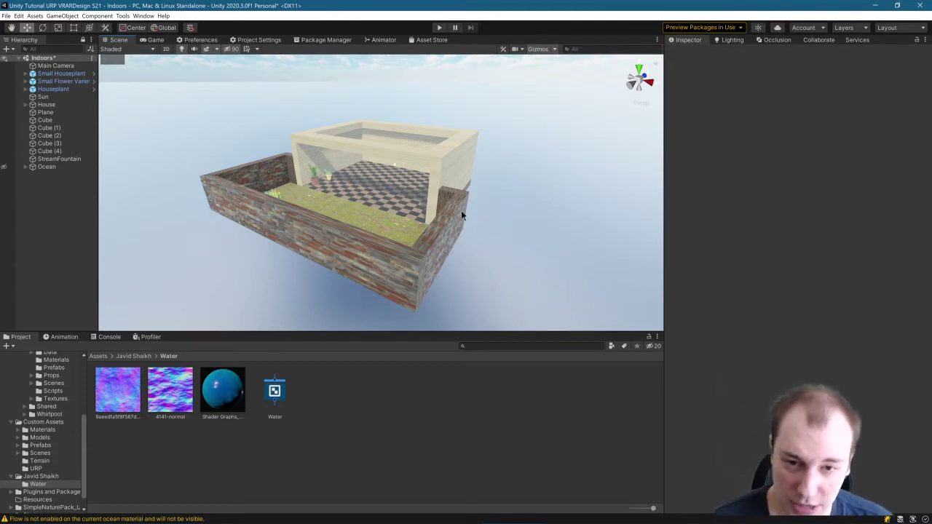
pyautogui.keyDown('alt'); pyautogui.moveTo(460, 210); pyautogui.dragTo(440, 210); pyautogui.keyUp('alt')
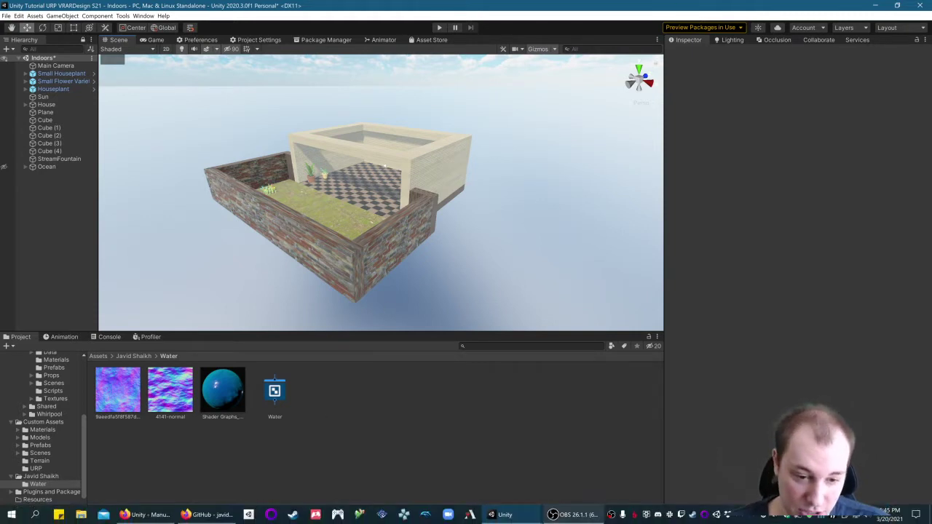
# Step: Switch to the Thalasso project's Unity window and widen its Project and Scene views
pyautogui.moveTo(504, 515)
pyautogui.click(610, 474)
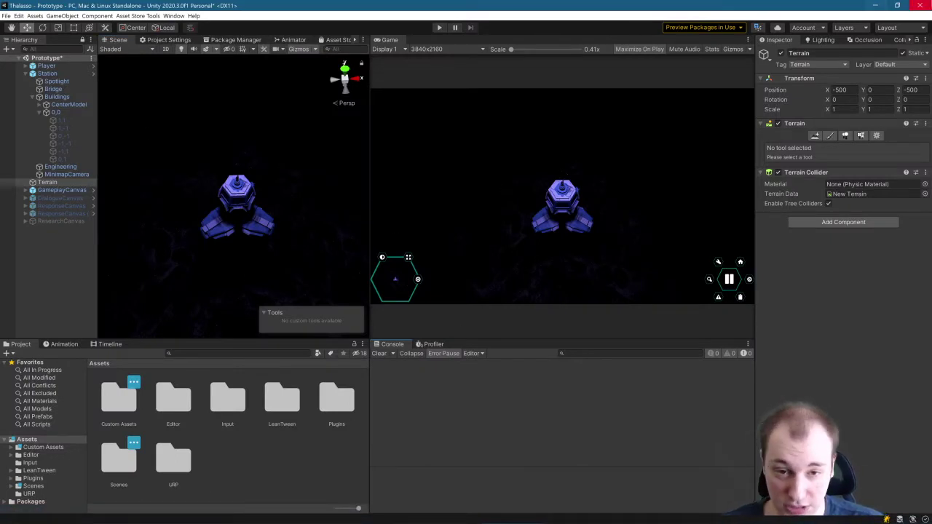
pyautogui.moveTo(370, 394); pyautogui.dragTo(409, 364)
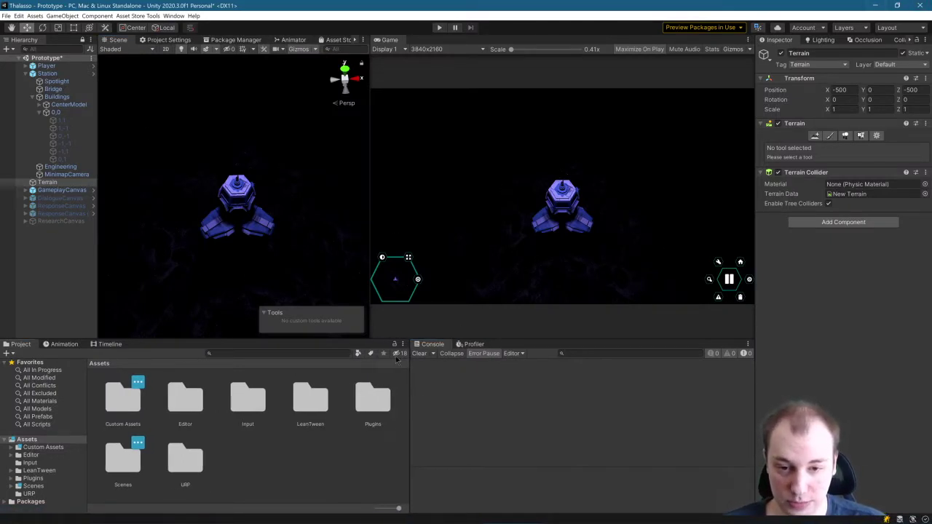
pyautogui.moveTo(369, 238); pyautogui.dragTo(412, 242)
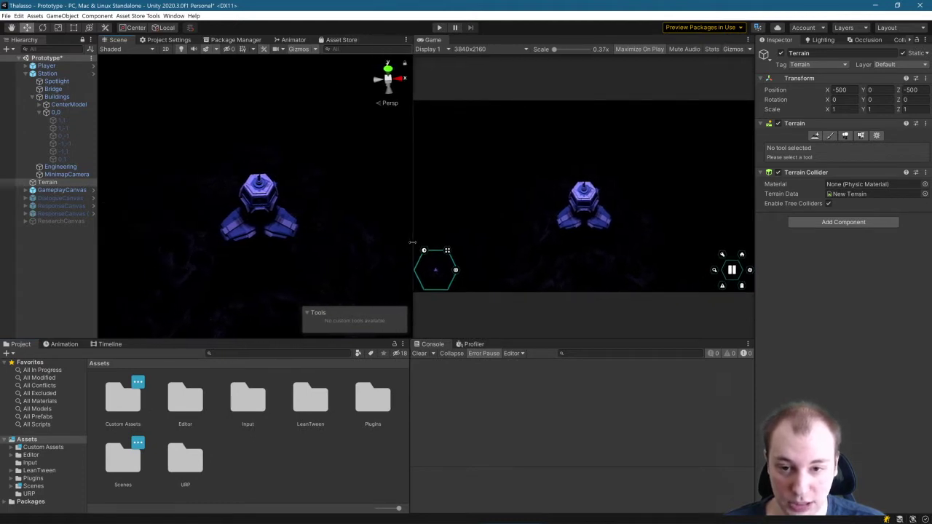
# Step: Examine the underwater station and its dark surroundings in a maximized Scene view, and restore the normal layout
pyautogui.keyDown('alt'); pyautogui.moveTo(359, 228); pyautogui.dragTo(335, 139); pyautogui.keyUp('alt')
pyautogui.press('a')
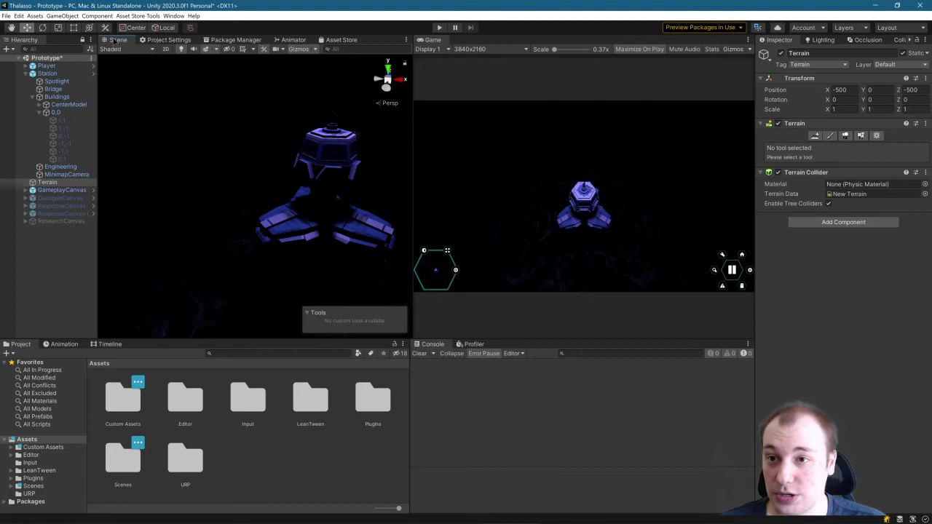
pyautogui.rightClick(114, 41)
pyautogui.click(139, 44)
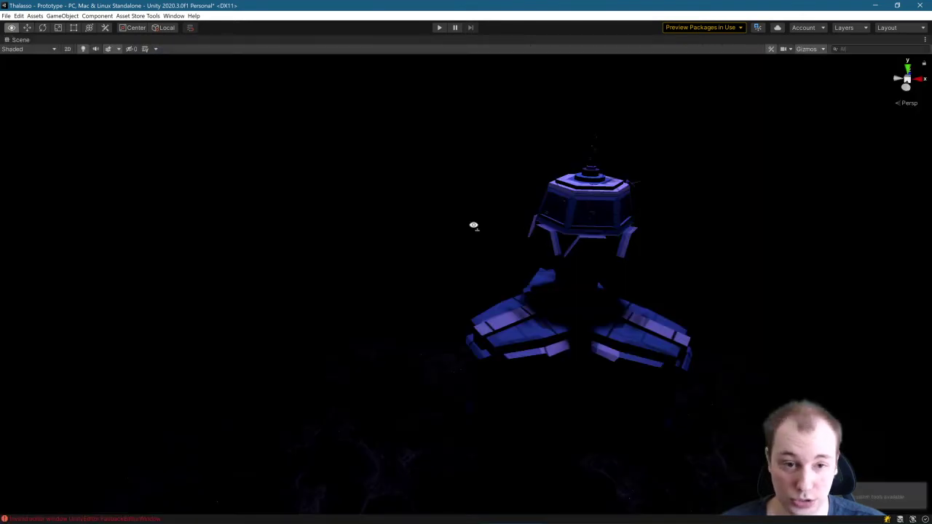
pyautogui.keyDown('alt'); pyautogui.moveTo(473, 226); pyautogui.dragTo(504, 236); pyautogui.keyUp('alt')
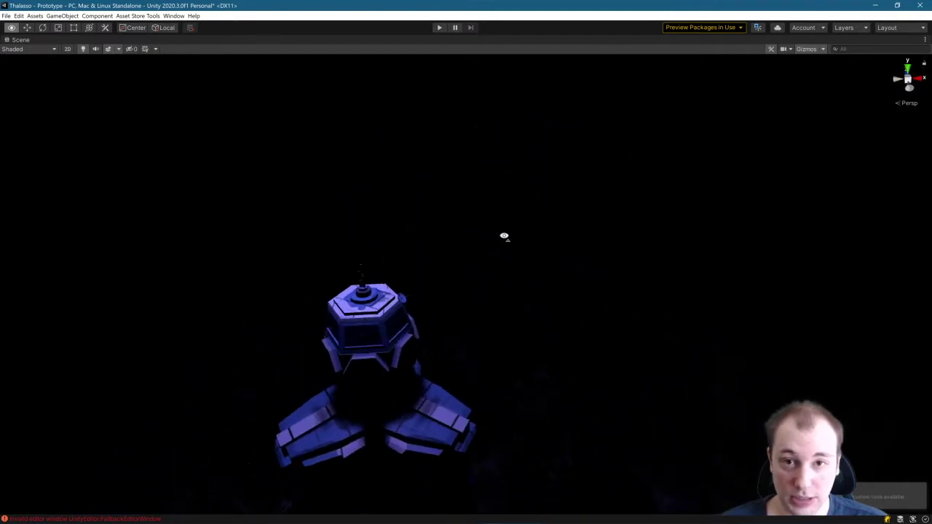
pyautogui.rightClick(16, 42)
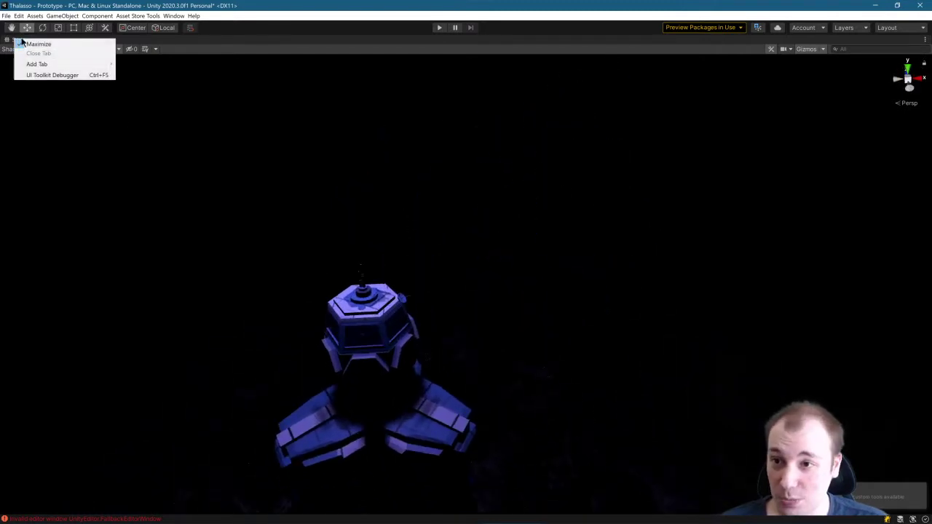
pyautogui.click(59, 43)
# Step: Turn off lighting in the Scene view and toggle its skybox and fog effects around the station
pyautogui.keyDown('alt'); pyautogui.moveTo(311, 225); pyautogui.dragTo(321, 198); pyautogui.keyUp('alt')
pyautogui.keyDown('alt'); pyautogui.scroll(2, 321, 198); pyautogui.keyUp('alt')
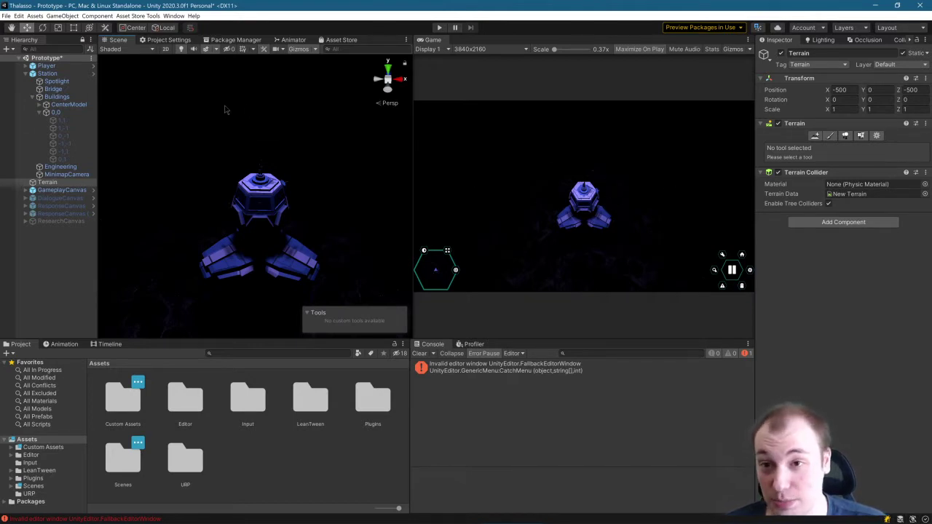
pyautogui.click(180, 49)
pyautogui.click(206, 49)
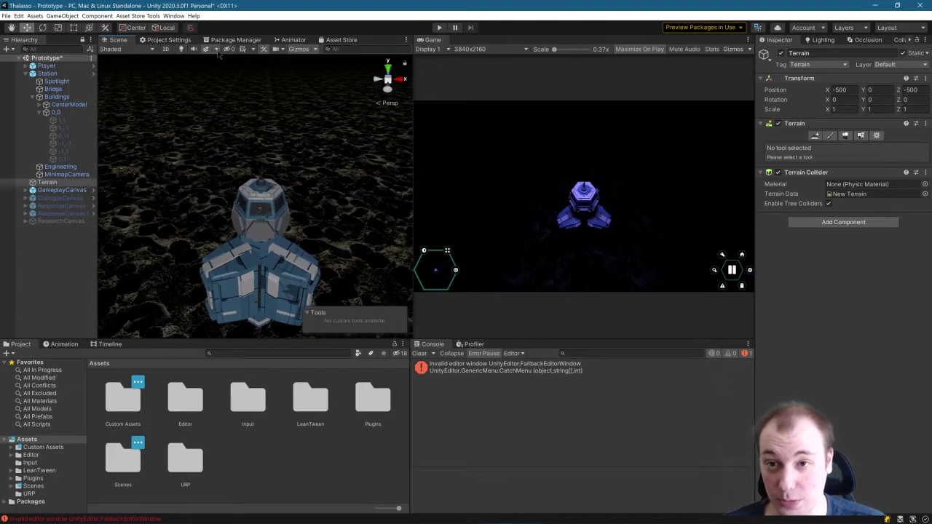
pyautogui.click(204, 50)
# Step: Compare how the station and seabed look from several angles with the skybox and fog effects on and off
pyautogui.scroll(-5, 261, 152)
pyautogui.keyDown('alt'); pyautogui.moveTo(261, 152); pyautogui.dragTo(162, 157); pyautogui.keyUp('alt')
pyautogui.moveTo(162, 157); pyautogui.dragTo(183, 106, button='right')
pyautogui.press('w')
pyautogui.press('s')
pyautogui.click(206, 49)
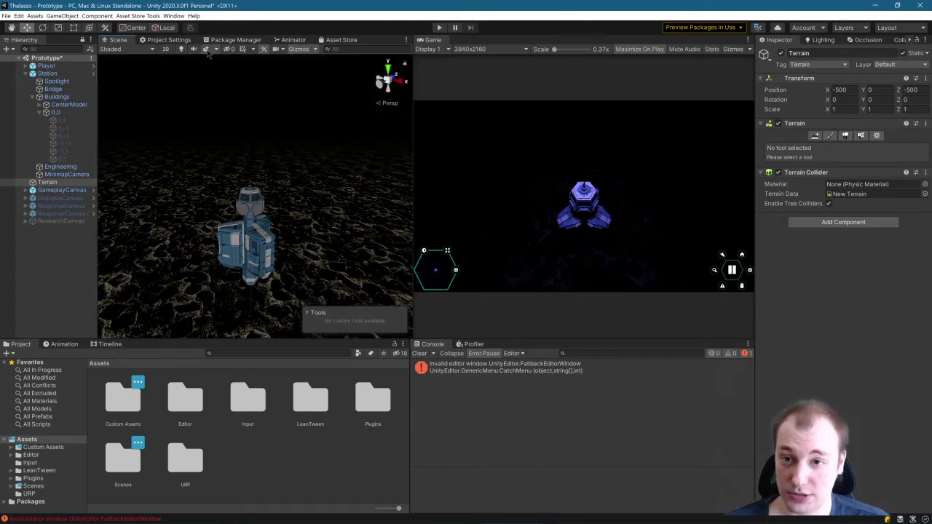
pyautogui.moveTo(303, 152); pyautogui.dragTo(186, 135, button='right')
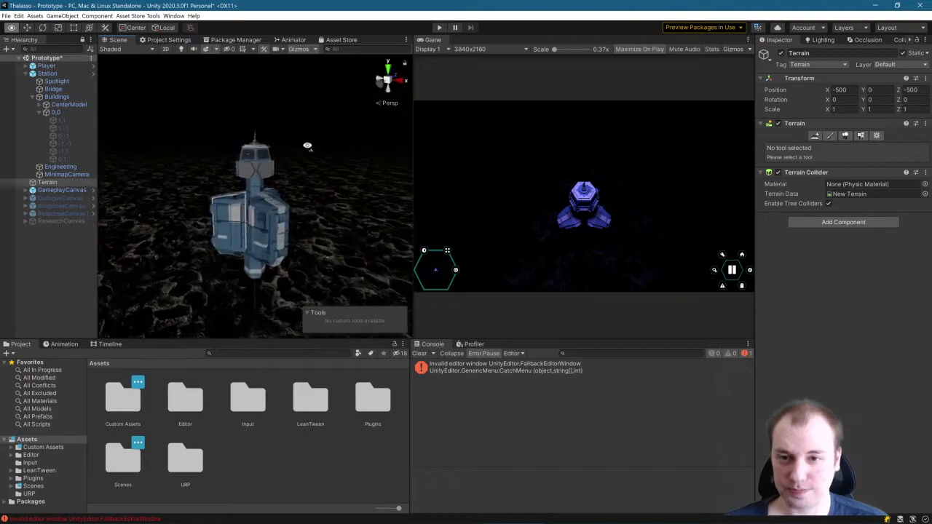
pyautogui.moveTo(307, 145); pyautogui.dragTo(260, 187, button='right')
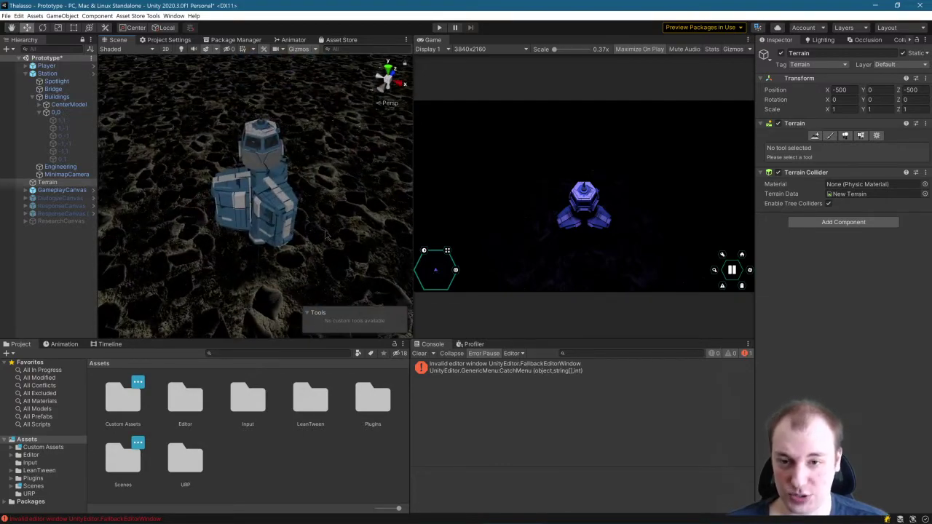
pyautogui.moveTo(326, 234); pyautogui.dragTo(318, 150, button='right')
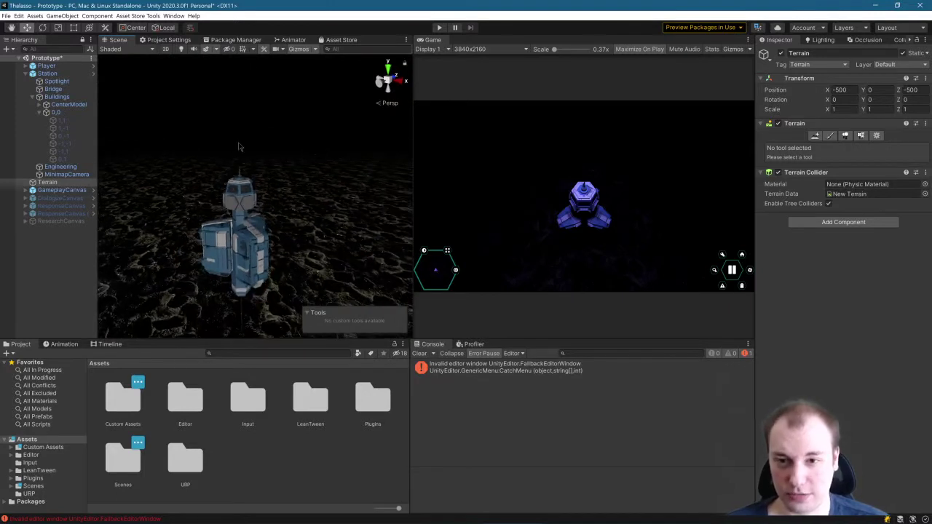
pyautogui.moveTo(245, 188); pyautogui.dragTo(240, 168, button='right')
pyautogui.click(206, 50)
pyautogui.click(206, 49)
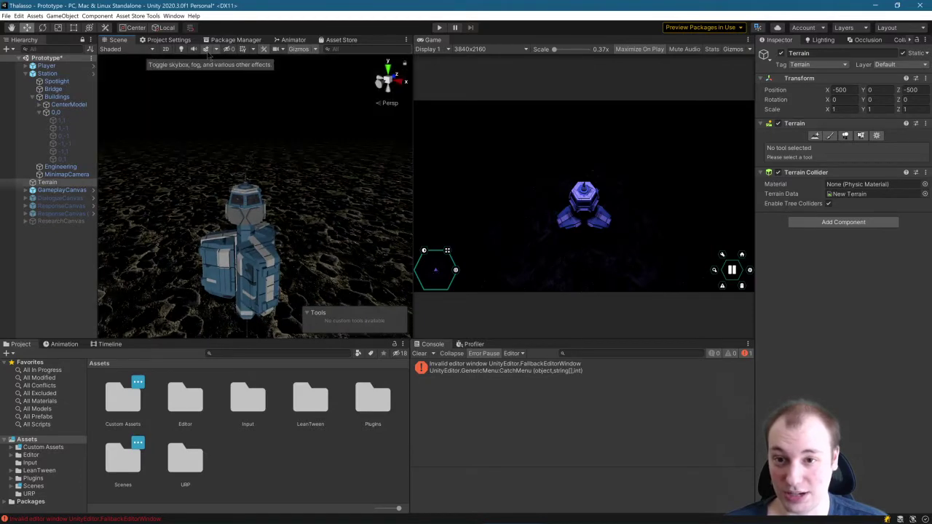
# Step: Turn lighting back on in the Scene view with the station in view
pyautogui.moveTo(312, 181); pyautogui.dragTo(269, 170, button='right')
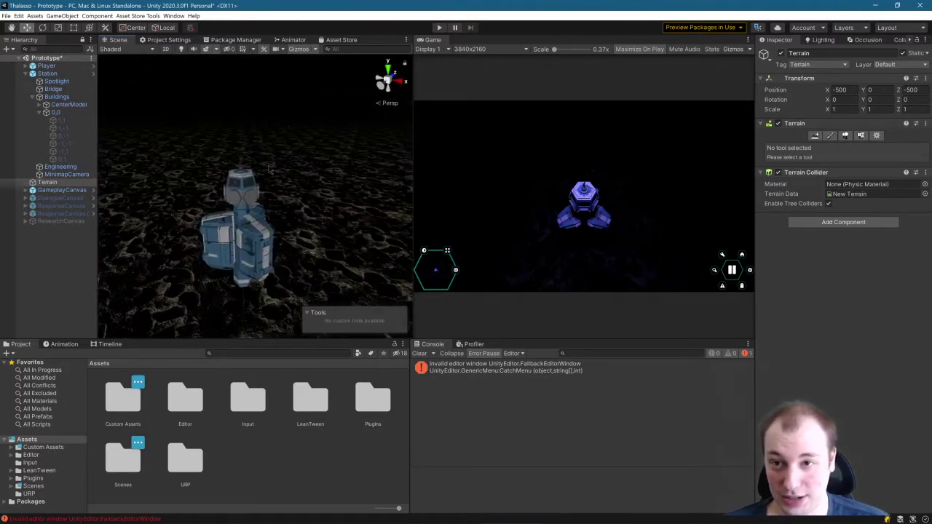
pyautogui.click(186, 50)
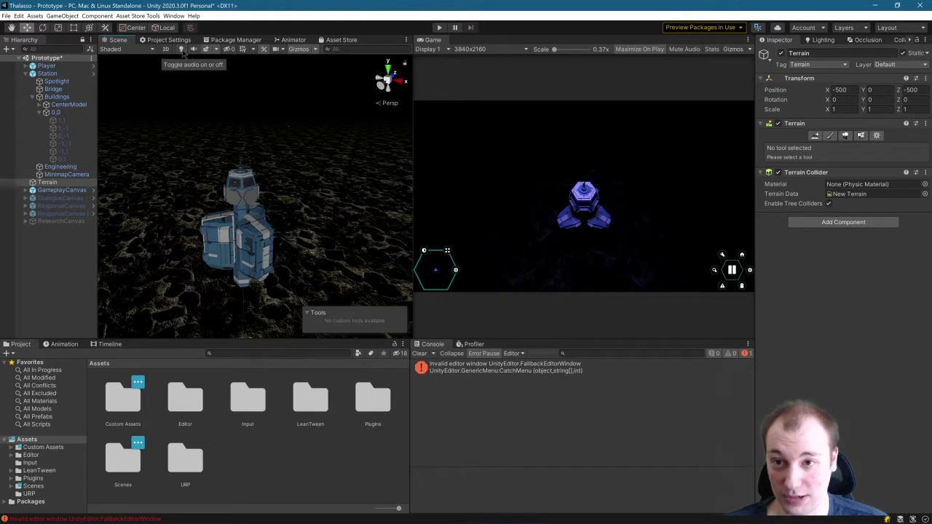
pyautogui.moveTo(254, 149); pyautogui.dragTo(274, 205, button='right')
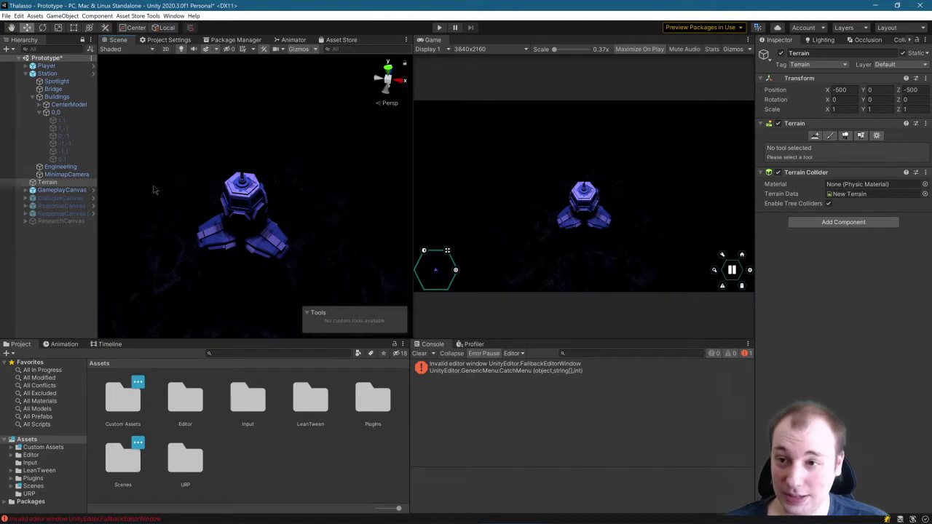
# Step: Inspect the station's Spotlight settings and how its light falls on the station and seabed
pyautogui.click(58, 81)
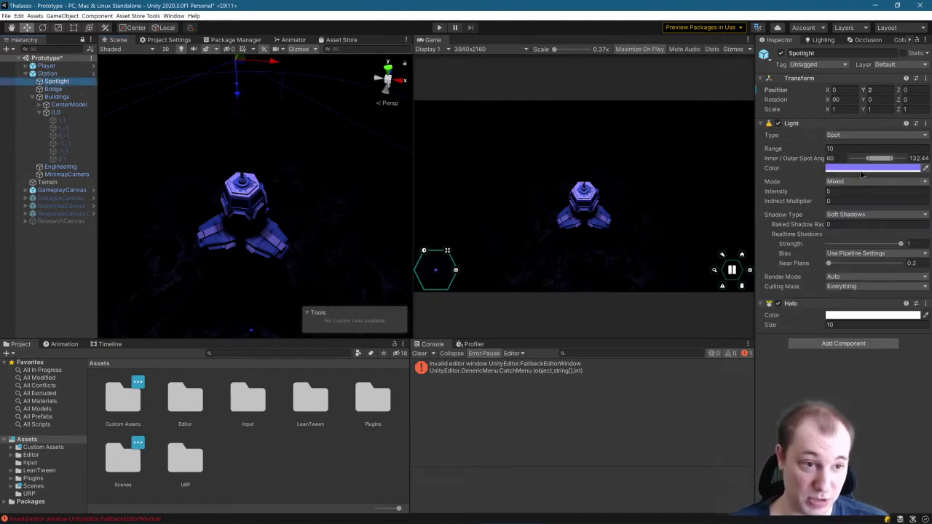
pyautogui.moveTo(284, 217)
pyautogui.mouseDown(button='right')
pyautogui.moveTo(275, 211)
pyautogui.moveTo(295, 216)
pyautogui.moveTo(272, 209)
pyautogui.moveTo(291, 207)
pyautogui.mouseUp(button='right')
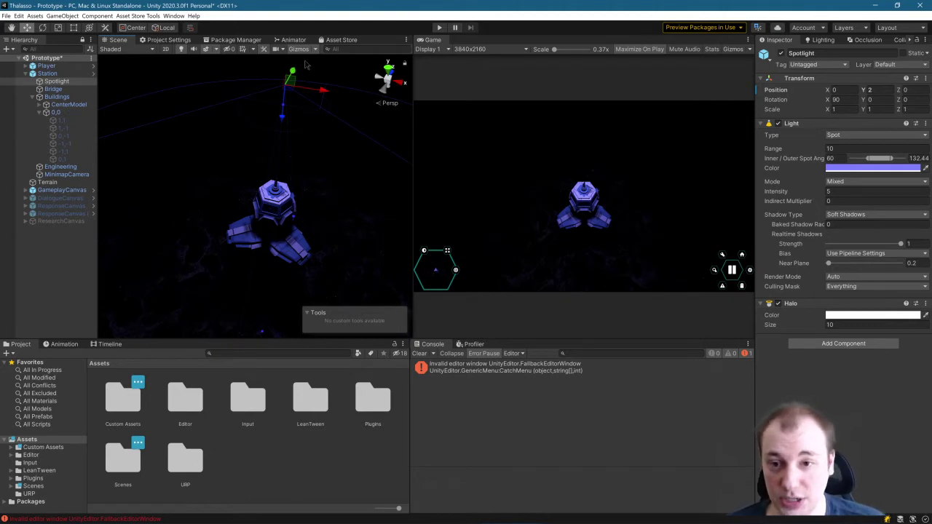
pyautogui.moveTo(289, 183); pyautogui.dragTo(357, 111, button='right')
pyautogui.click(356, 112)
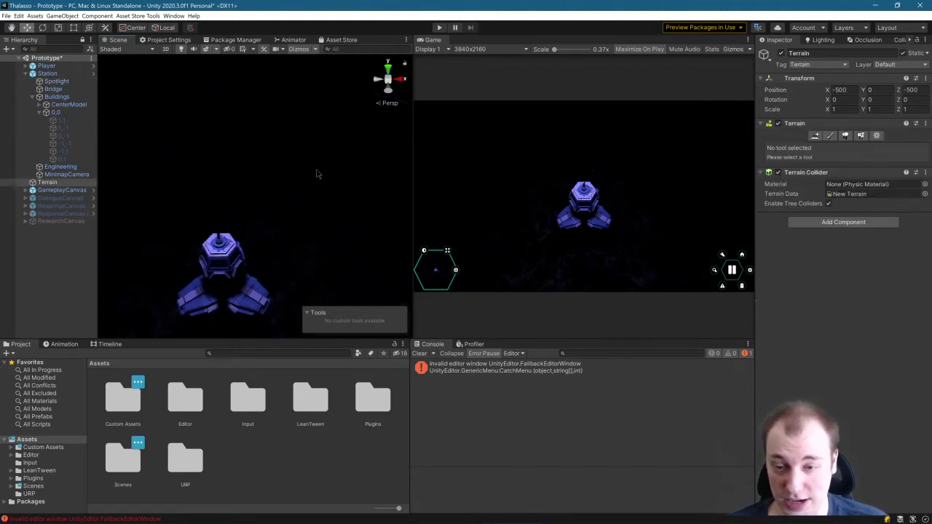
pyautogui.moveTo(318, 174); pyautogui.dragTo(259, 231, button='right')
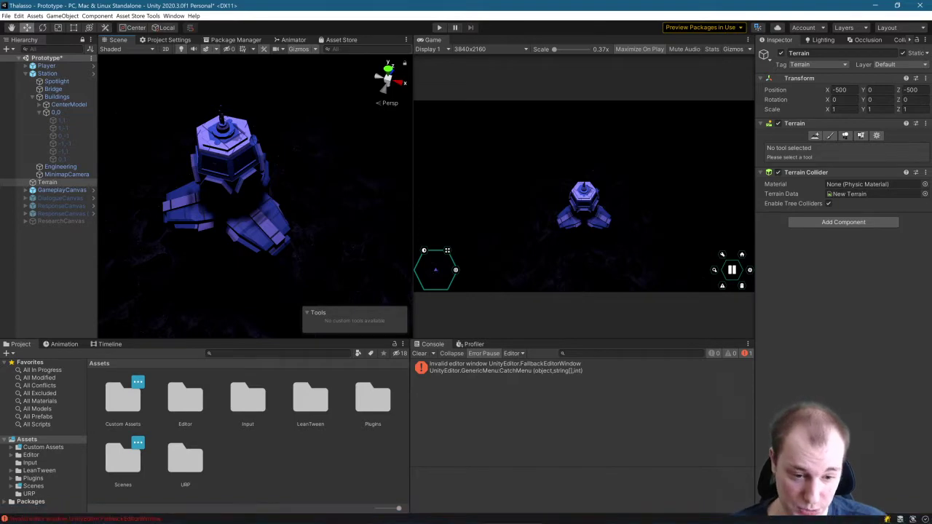
# Step: Switch to the Teleball project's Unity window and collapse the Water group in the hierarchy
pyautogui.click(510, 515)
pyautogui.click(523, 483)
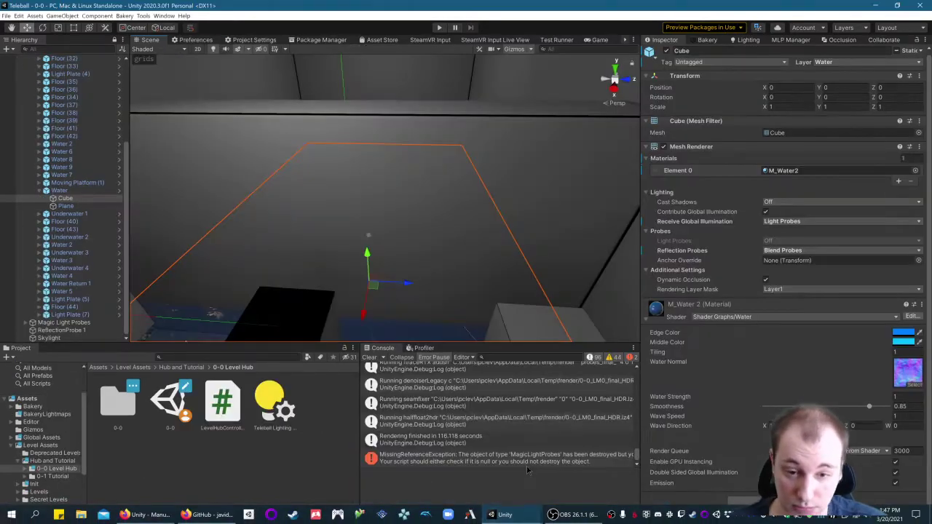
pyautogui.moveTo(216, 313); pyautogui.dragTo(554, 83, button='right')
pyautogui.scroll(5, 75, 169)
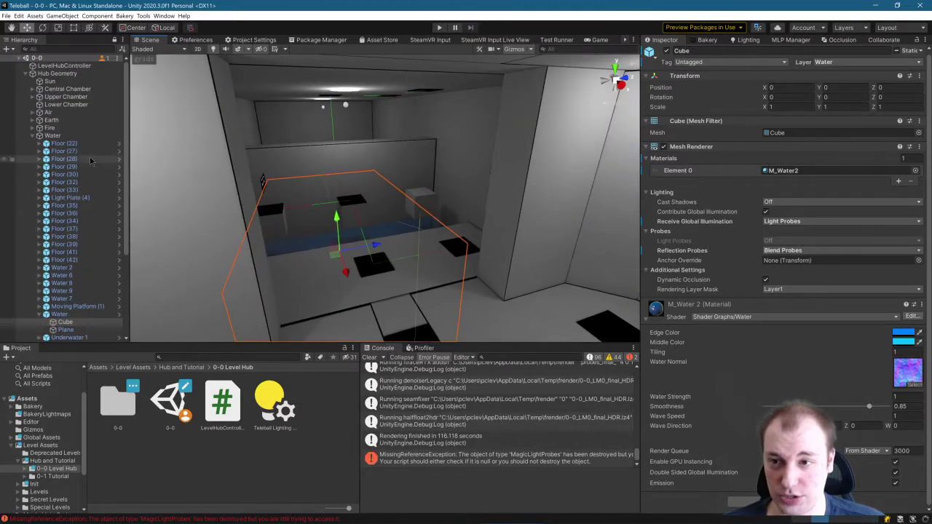
pyautogui.click(33, 136)
# Step: Examine the water surface in the level hub's pool from above, including its reflections and the submerged floor
pyautogui.moveTo(381, 192); pyautogui.dragTo(378, 256, button='right')
pyautogui.moveTo(468, 203); pyautogui.dragTo(343, 144, button='right')
pyautogui.click(341, 139)
pyautogui.moveTo(357, 190); pyautogui.dragTo(399, 242, button='right')
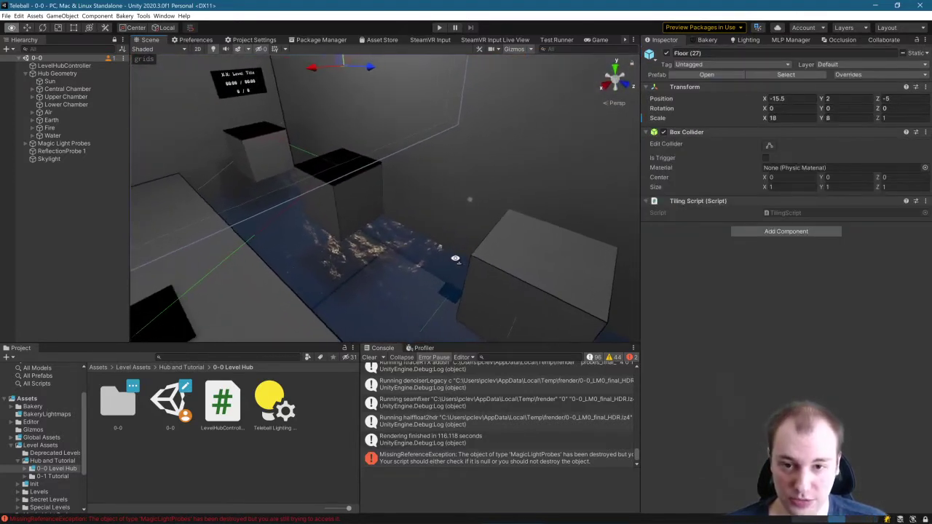
pyautogui.moveTo(455, 259); pyautogui.dragTo(422, 255, button='right')
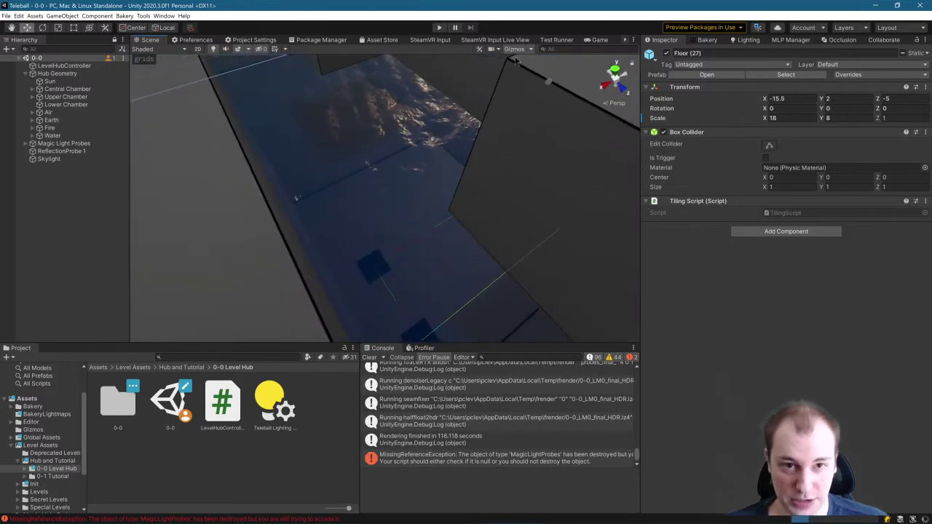
pyautogui.moveTo(385, 218); pyautogui.dragTo(460, 92, button='right')
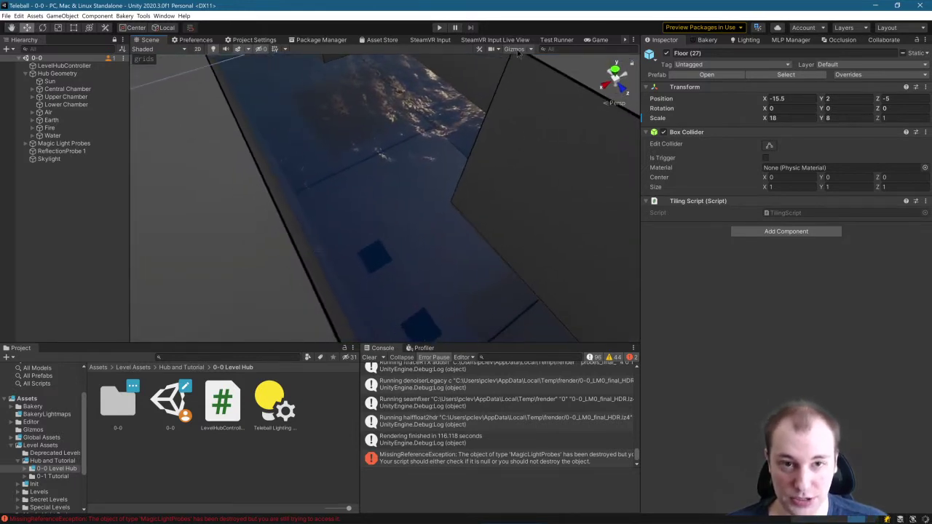
pyautogui.moveTo(414, 190); pyautogui.dragTo(530, 170, button='right')
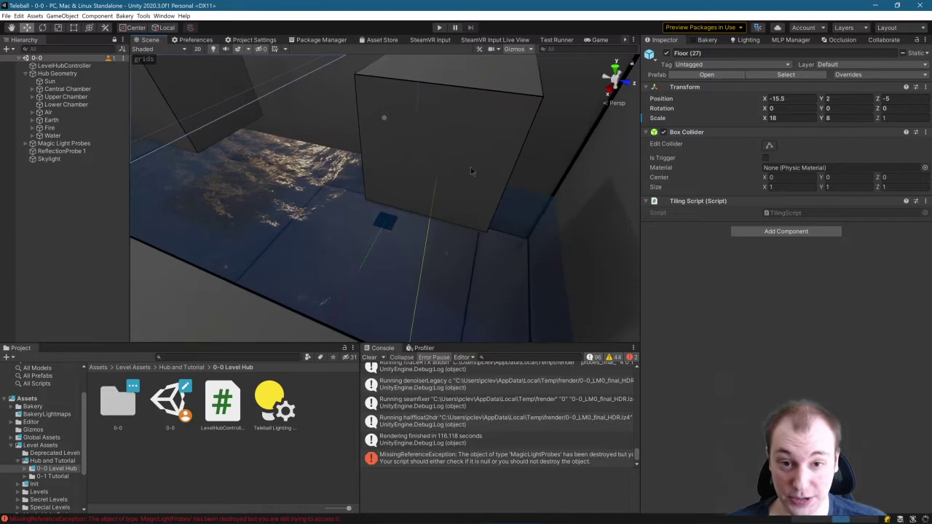
pyautogui.moveTo(471, 172); pyautogui.dragTo(411, 166, button='right')
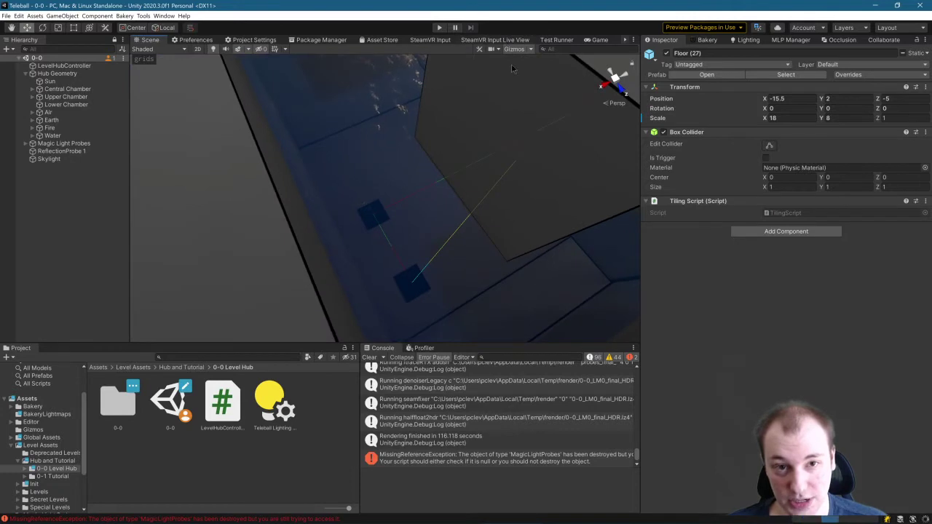
# Step: Examine the pool's interior and the water surface from below
pyautogui.moveTo(394, 281); pyautogui.dragTo(417, 255, button='right')
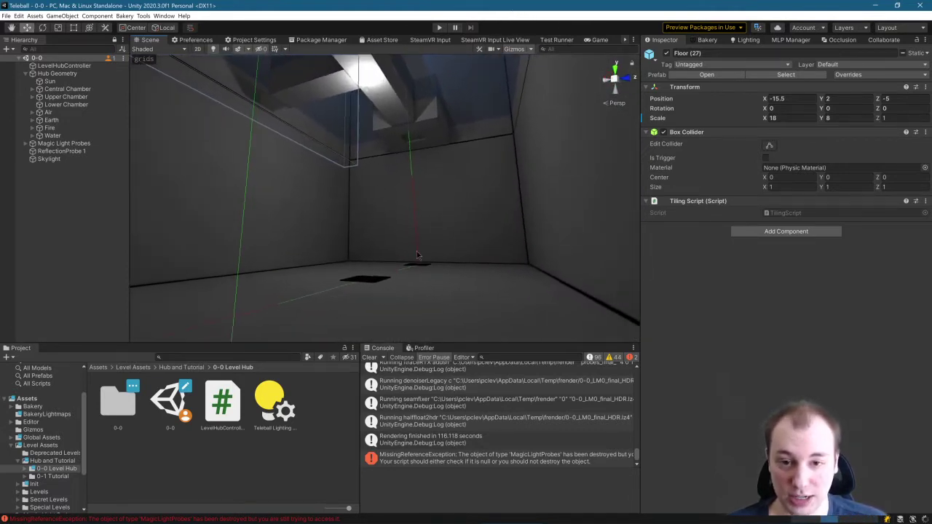
pyautogui.moveTo(614, 87); pyautogui.dragTo(493, 178, button='right')
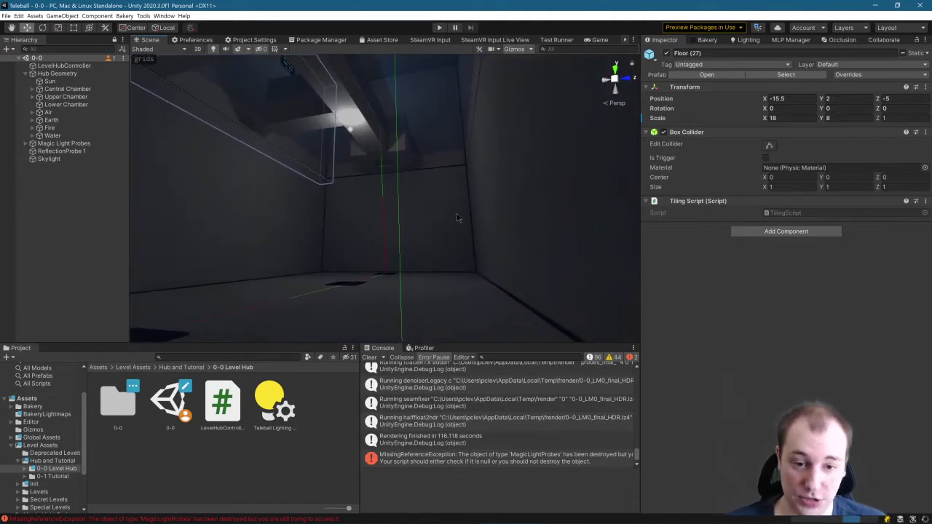
pyautogui.moveTo(458, 208); pyautogui.dragTo(398, 264, button='right')
# Step: Select the pool's Water object and show the M_Water2 material settings of its Cube child
pyautogui.click(398, 263)
pyautogui.moveTo(361, 213); pyautogui.dragTo(463, 243, button='right')
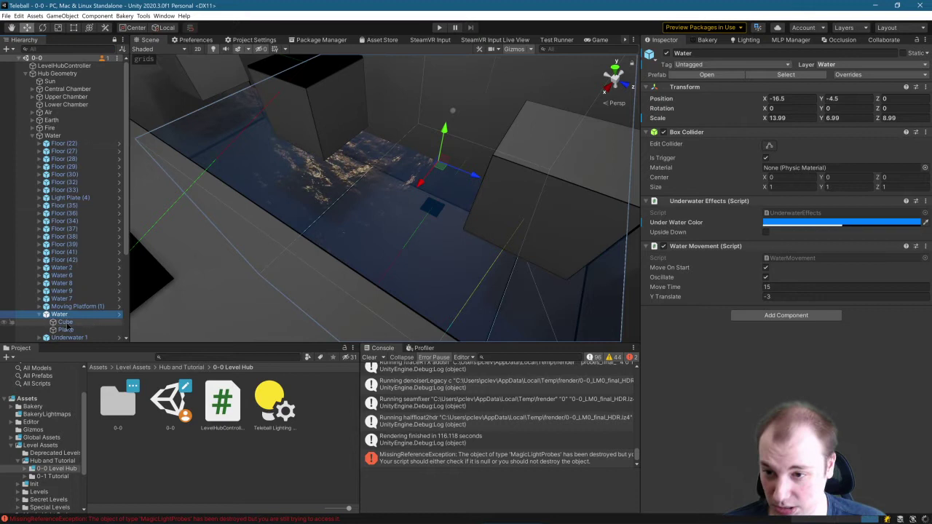
pyautogui.click(65, 322)
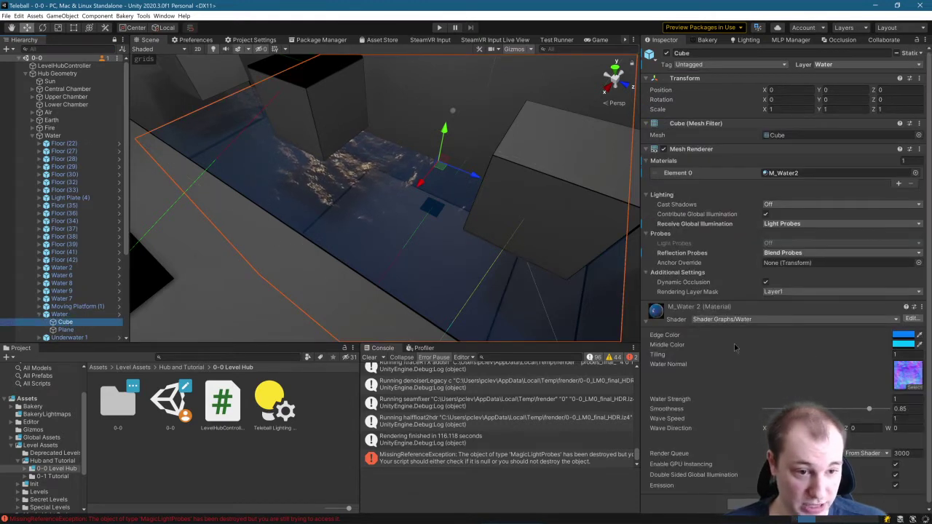
# Step: Select the pool water's Plane child, view it from below and show its M_Water2Reverse material settings
pyautogui.moveTo(300, 191)
pyautogui.mouseDown(button='right')
pyautogui.moveTo(270, 191)
pyautogui.moveTo(314, 183)
pyautogui.moveTo(251, 196)
pyautogui.moveTo(316, 182)
pyautogui.mouseUp(button='right')
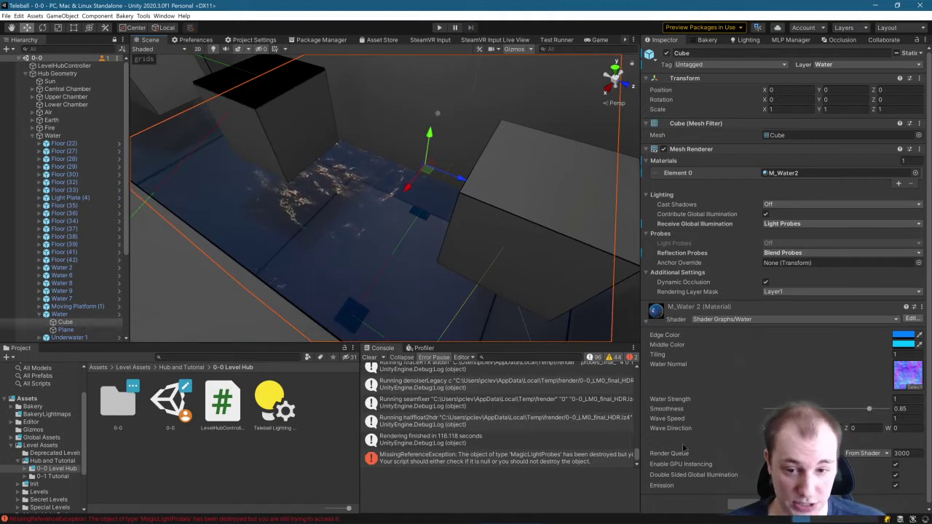
pyautogui.moveTo(252, 224); pyautogui.dragTo(441, 422, button='right')
pyautogui.click(93, 331)
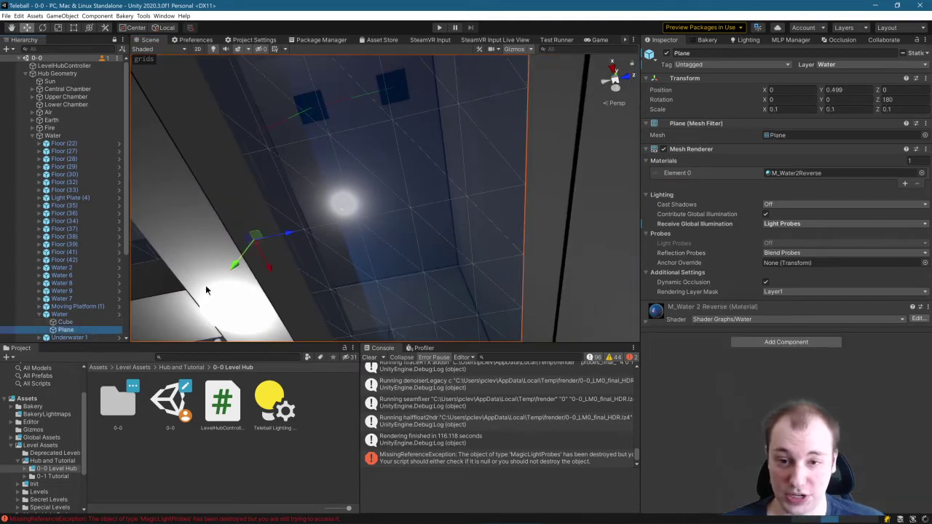
pyautogui.moveTo(455, 146); pyautogui.dragTo(457, 184, button='right')
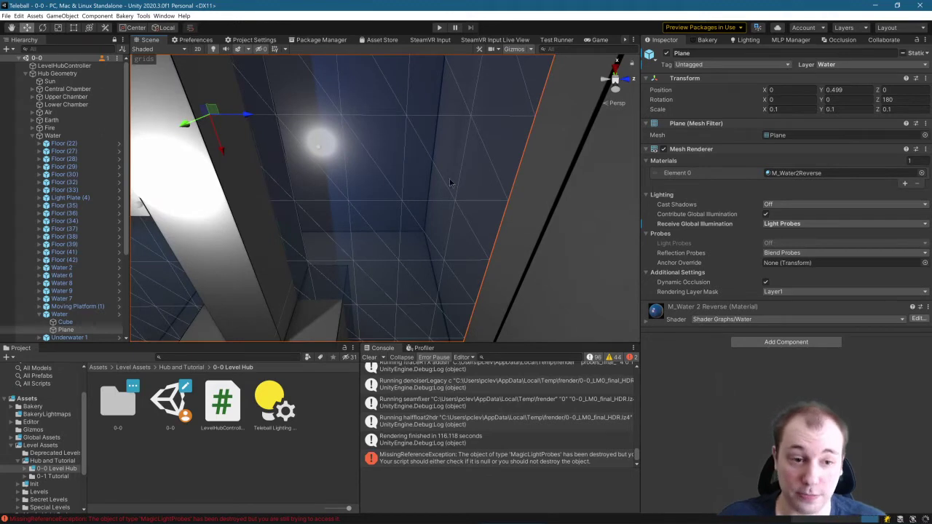
pyautogui.click(663, 323)
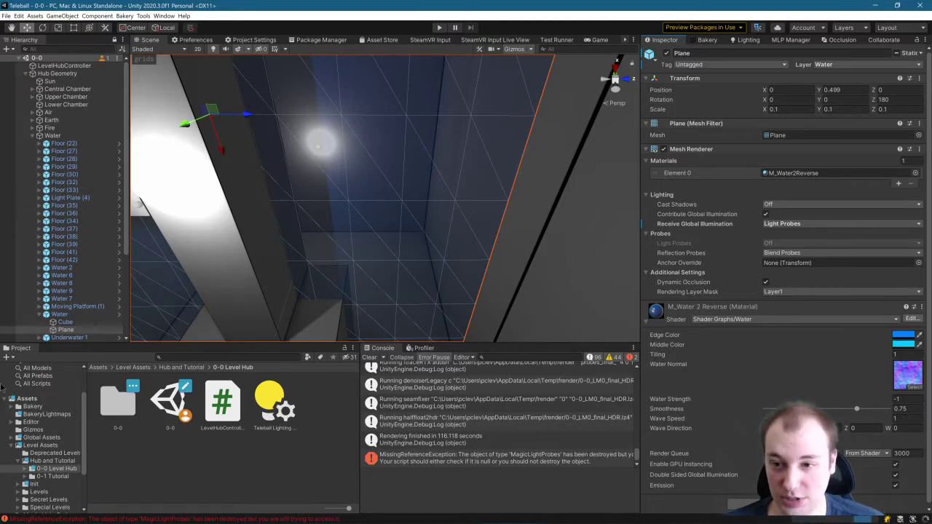
# Step: Select the pool water's Cube child and examine its surface and surroundings from below and above
pyautogui.click(82, 323)
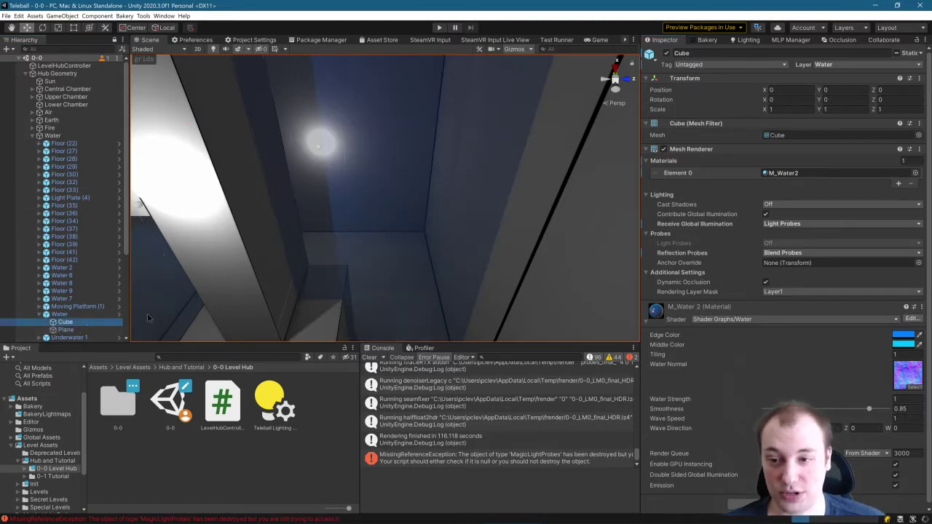
pyautogui.moveTo(350, 219); pyautogui.dragTo(251, 482, button='right')
pyautogui.keyDown('alt'); pyautogui.moveTo(251, 479); pyautogui.dragTo(342, 163); pyautogui.keyUp('alt')
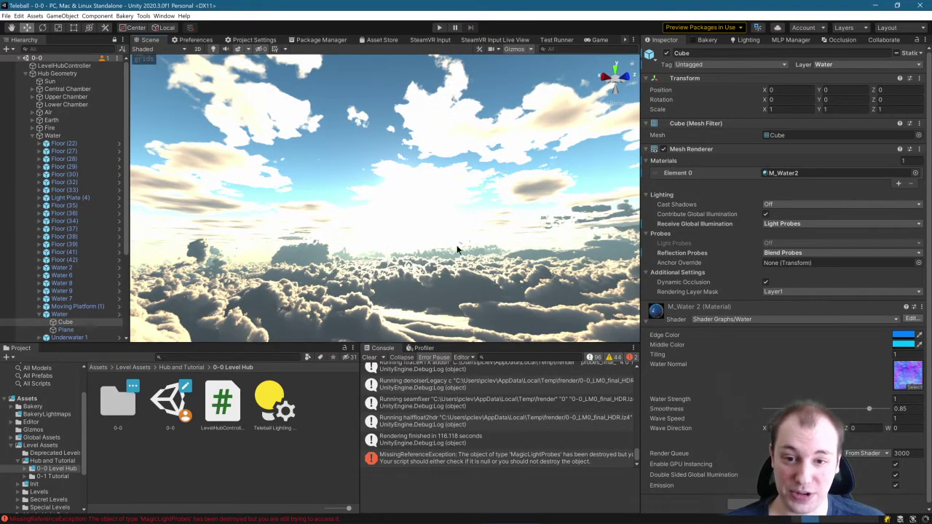
pyautogui.keyDown('alt'); pyautogui.moveTo(457, 250); pyautogui.dragTo(544, 335); pyautogui.keyUp('alt')
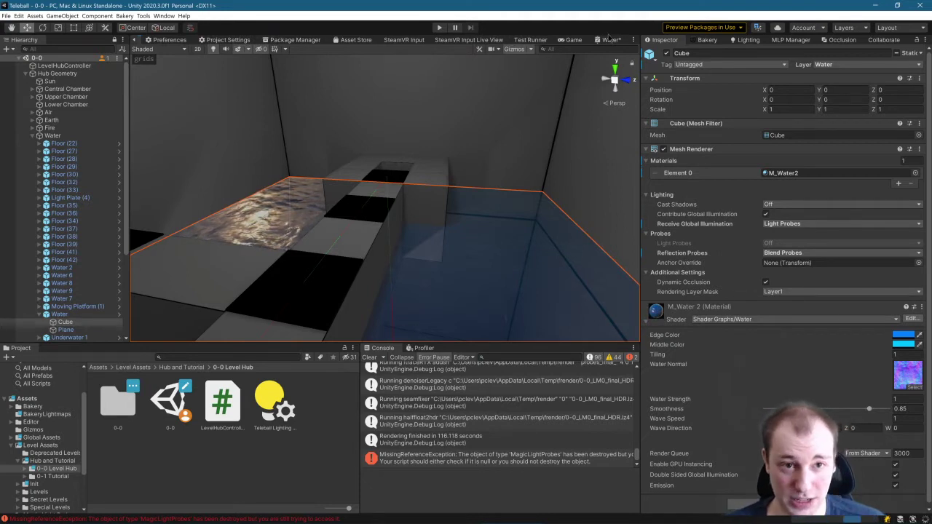
# Step: Open the Water shader graph and examine the Time, Multiply and Divide nodes that drive the wave movement
pyautogui.click(605, 40)
pyautogui.scroll(-5, 371, 193)
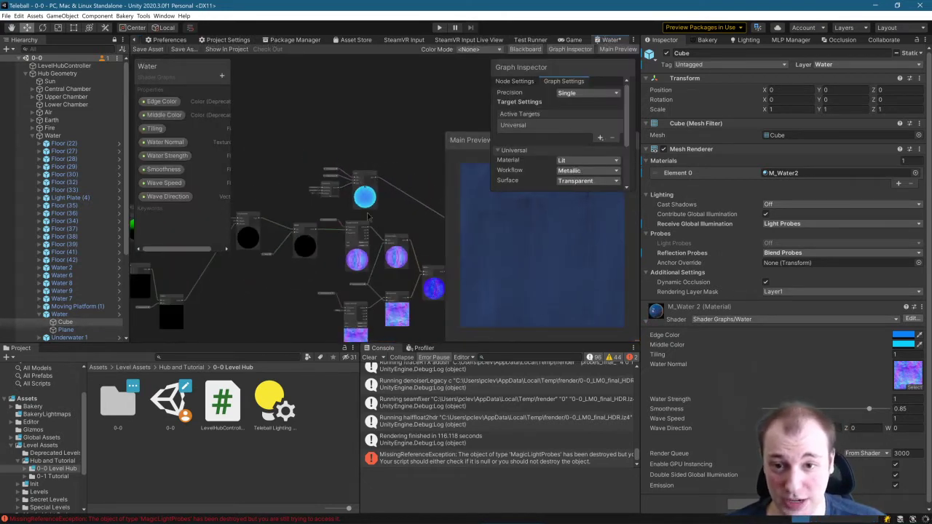
pyautogui.scroll(8, 336, 277)
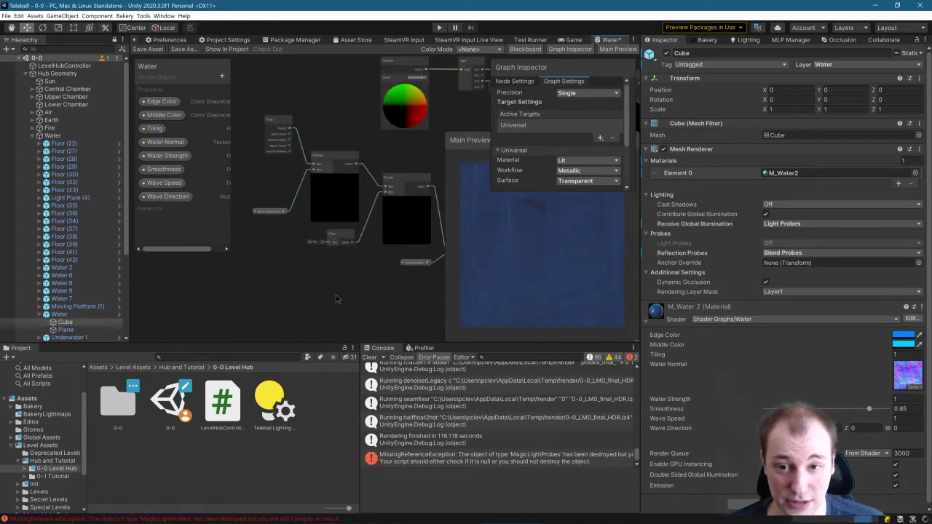
pyautogui.moveTo(331, 186); pyautogui.dragTo(298, 287, button='middle')
pyautogui.scroll(-2, 303, 283)
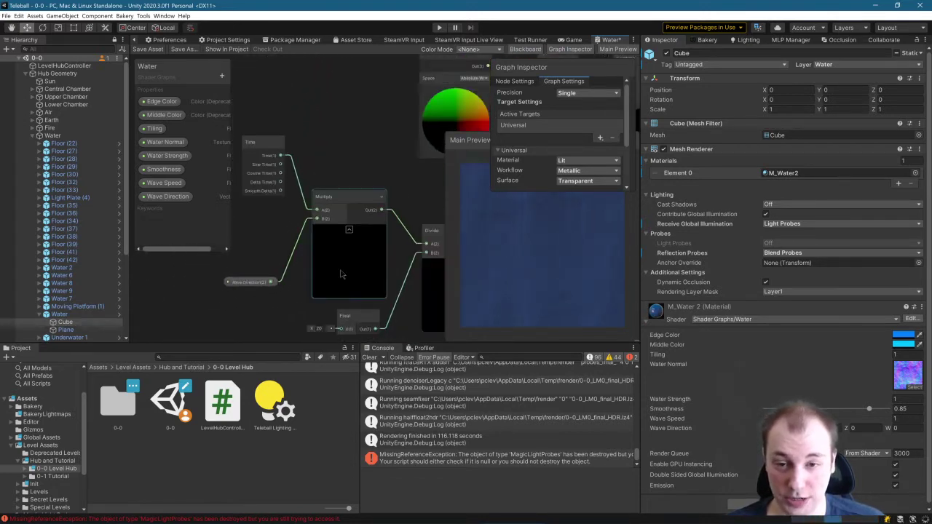
pyautogui.moveTo(425, 206); pyautogui.dragTo(277, 185, button='middle')
pyautogui.scroll(-4, 411, 191)
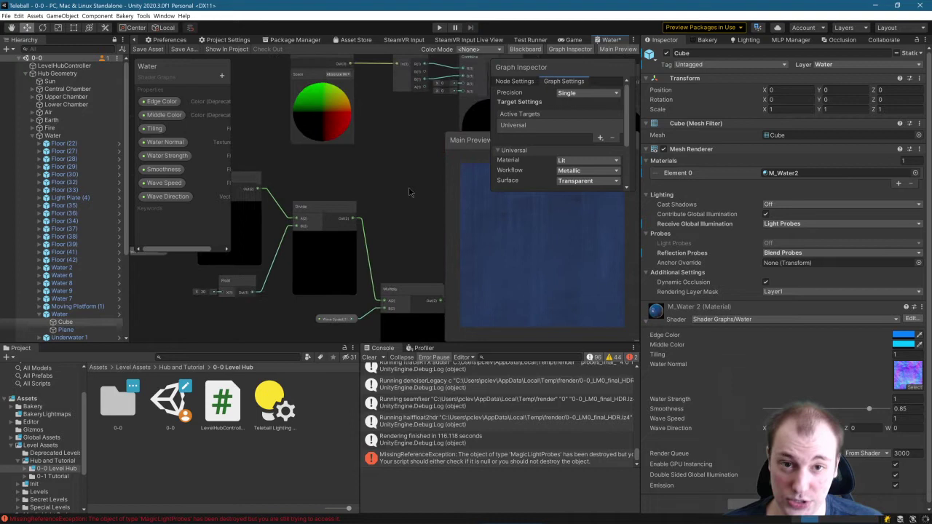
# Step: Trace the Water graph's colour and normal-map nodes through to the Vertex and Fragment outputs
pyautogui.moveTo(411, 198)
pyautogui.mouseDown(button='middle')
pyautogui.moveTo(312, 187)
pyautogui.moveTo(343, 204)
pyautogui.moveTo(262, 183)
pyautogui.moveTo(368, 232)
pyautogui.moveTo(264, 264)
pyautogui.mouseUp(button='middle')
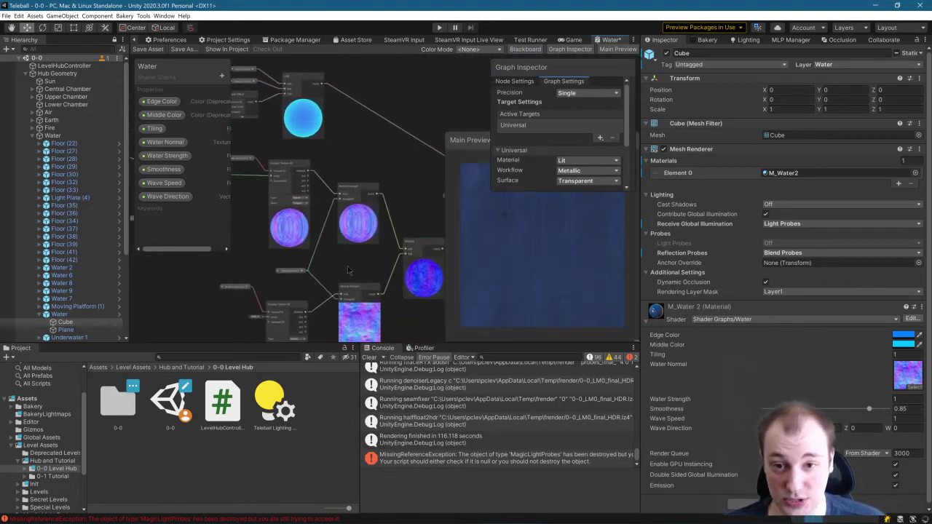
pyautogui.moveTo(348, 270); pyautogui.dragTo(354, 217, button='middle')
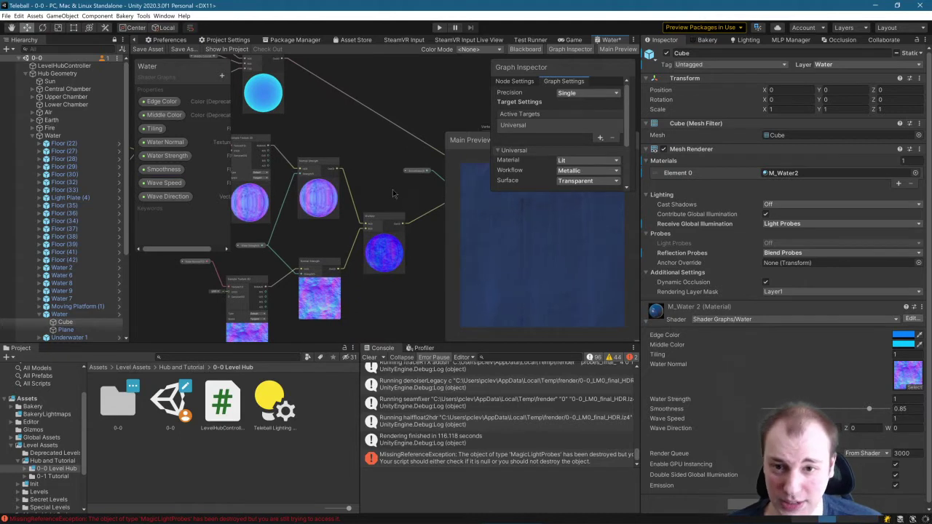
pyautogui.moveTo(393, 193); pyautogui.dragTo(413, 189, button='middle')
pyautogui.moveTo(276, 173); pyautogui.dragTo(369, 191, button='middle')
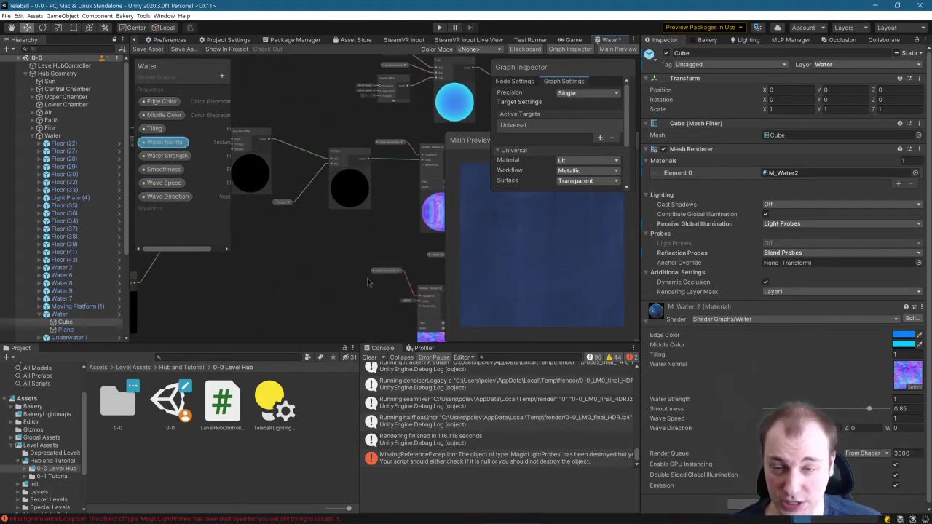
pyautogui.moveTo(367, 278)
pyautogui.mouseDown(button='middle')
pyautogui.moveTo(384, 252)
pyautogui.moveTo(369, 272)
pyautogui.mouseUp(button='middle')
pyautogui.moveTo(414, 245); pyautogui.dragTo(207, 258, button='middle')
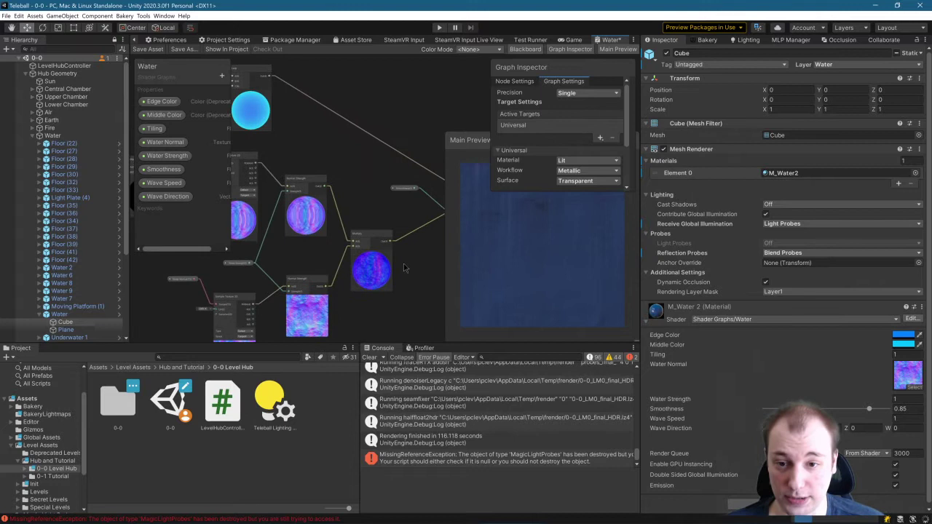
pyautogui.moveTo(420, 244); pyautogui.dragTo(290, 248, button='middle')
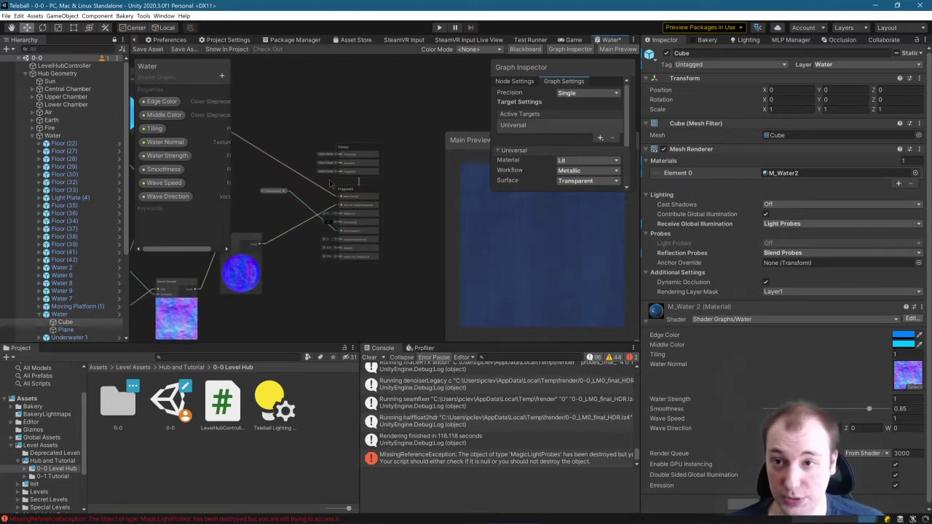
# Step: Return to the scene and examine the level hub's pool from several angles
pyautogui.click(147, 40)
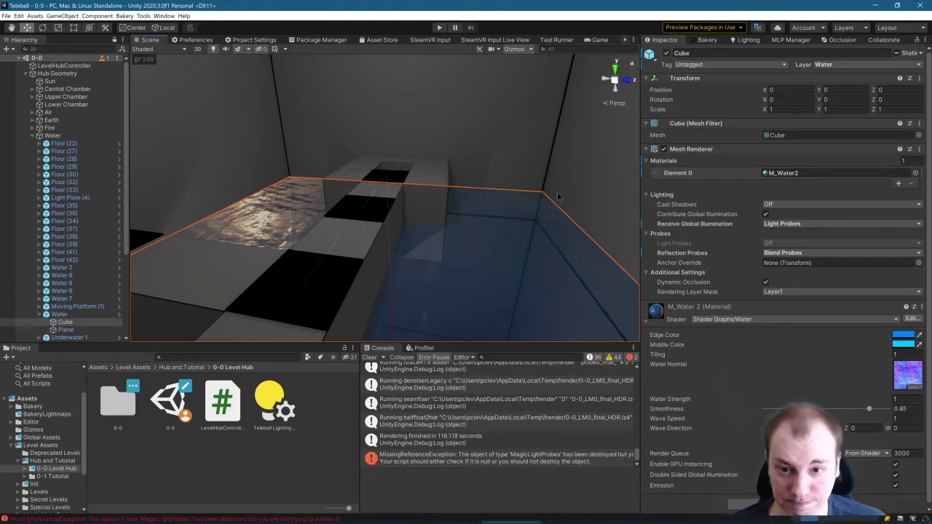
pyautogui.moveTo(557, 198); pyautogui.dragTo(345, 220, button='right')
pyautogui.moveTo(446, 250); pyautogui.dragTo(313, 190, button='right')
pyautogui.moveTo(97, 102); pyautogui.dragTo(539, 256, button='right')
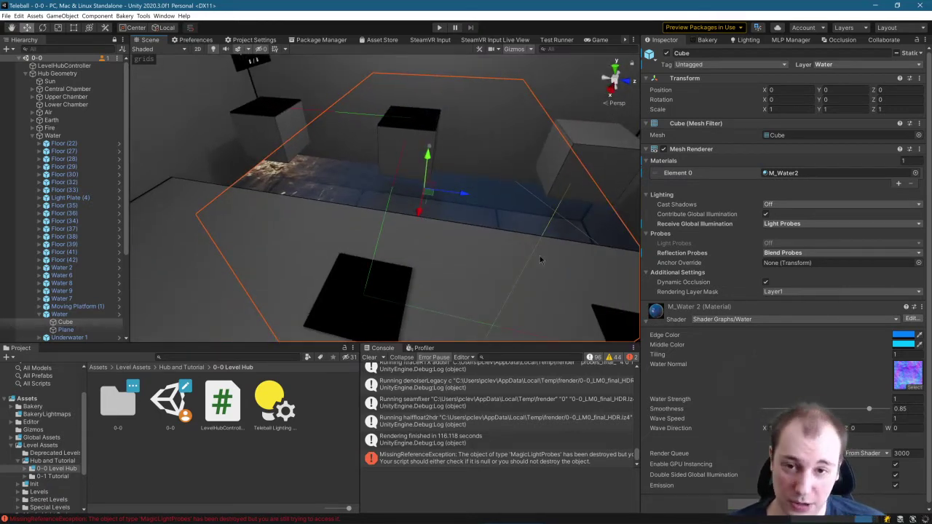
pyautogui.moveTo(539, 257); pyautogui.dragTo(441, 71, button='right')
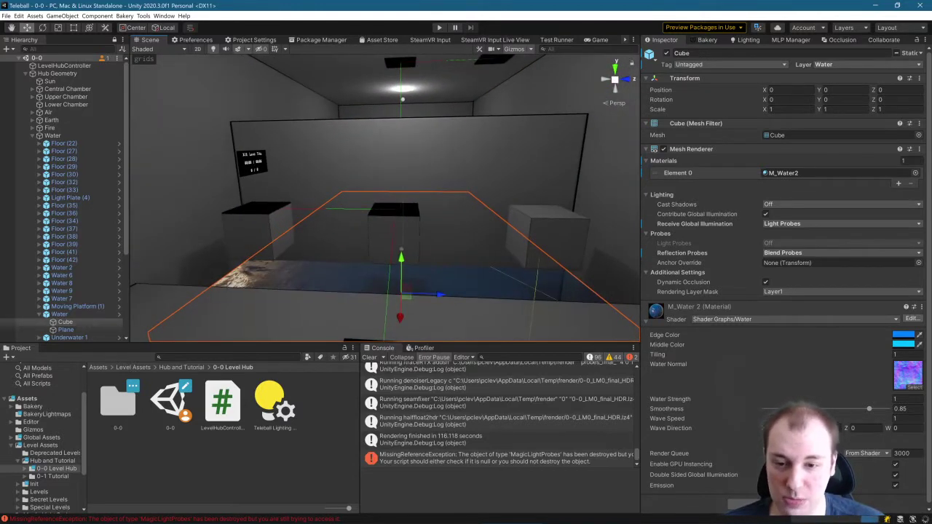
# Step: Switch to the Unity Tutorial URP VRARDesign S21 project window and bring its house scene into view
pyautogui.click(514, 516)
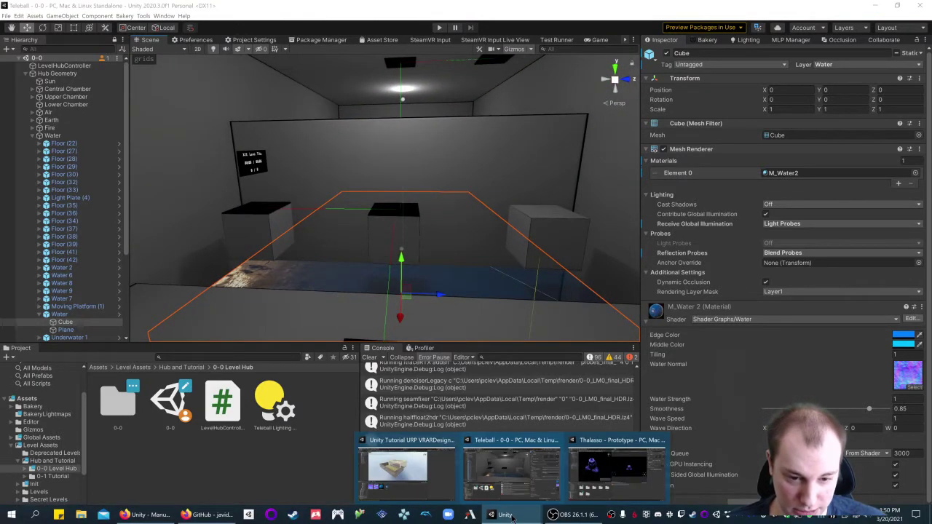
pyautogui.click(419, 469)
pyautogui.moveTo(473, 154); pyautogui.dragTo(394, 146, button='right')
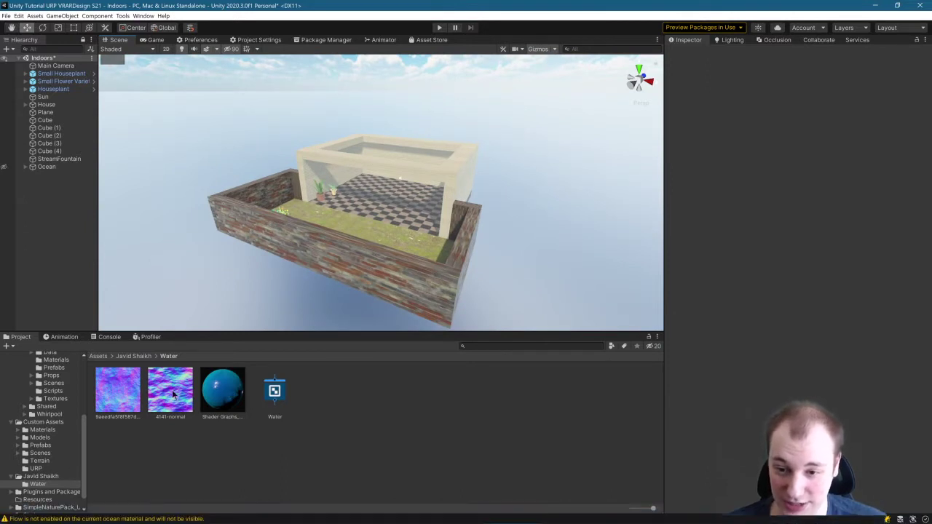
# Step: Switch to the browser's 30Days30Shaders GitHub page, look through its shader packages, and return to Unity
pyautogui.click(217, 517)
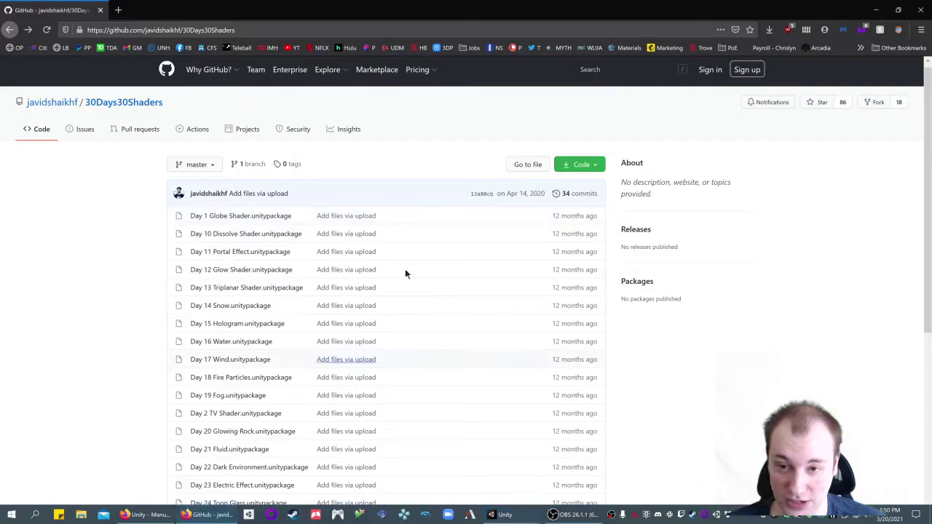
pyautogui.scroll(-5, 406, 270)
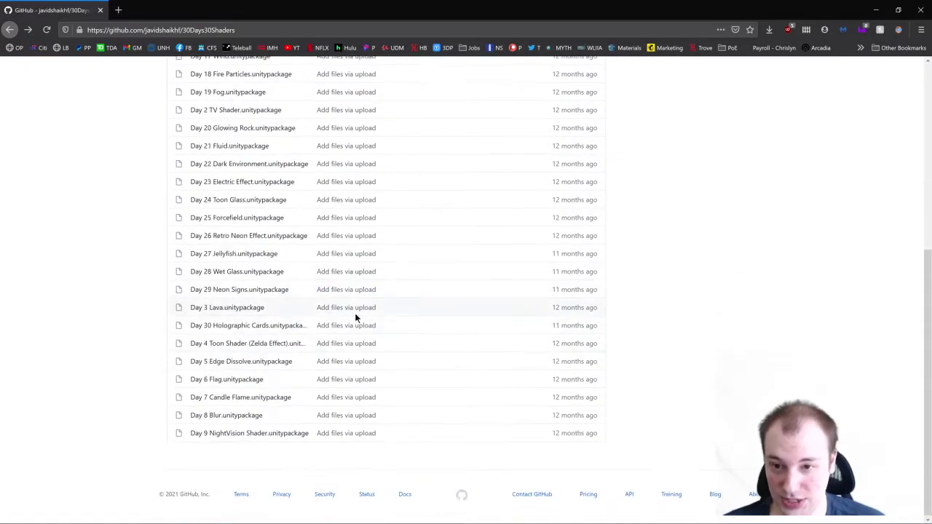
pyautogui.scroll(5, 310, 291)
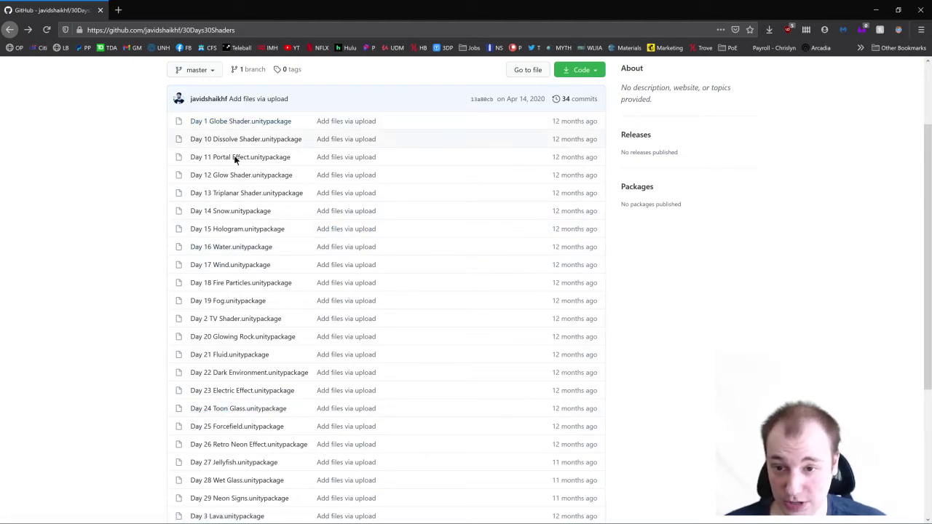
pyautogui.scroll(-4, 241, 196)
pyautogui.scroll(5, 285, 316)
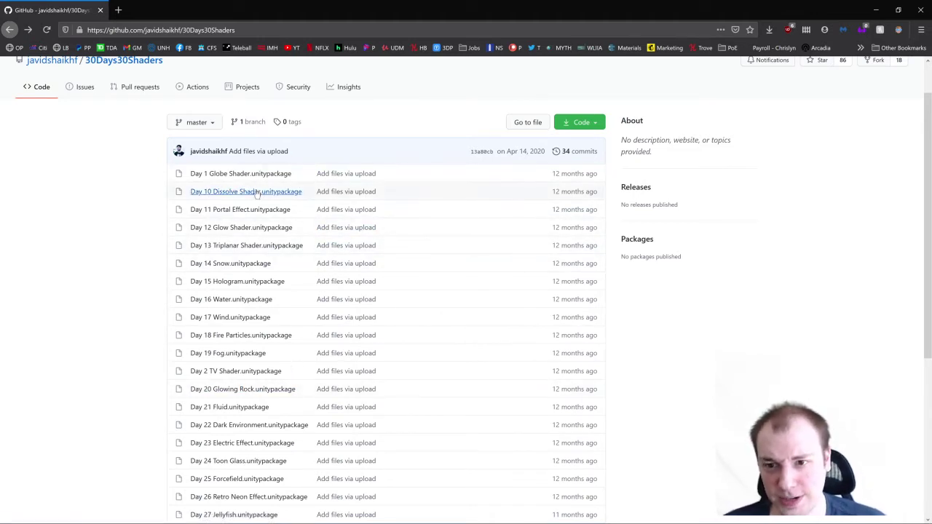
pyautogui.scroll(1, 132, 205)
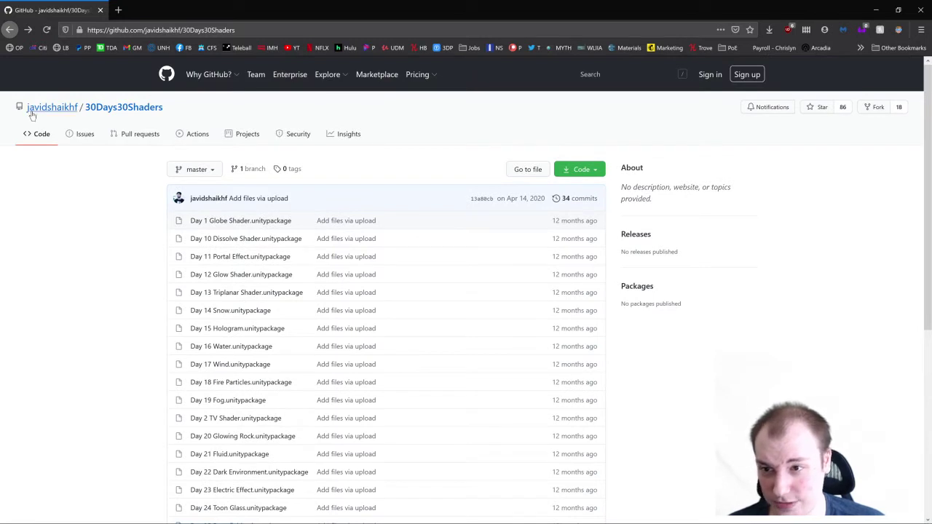
pyautogui.moveTo(43, 114)
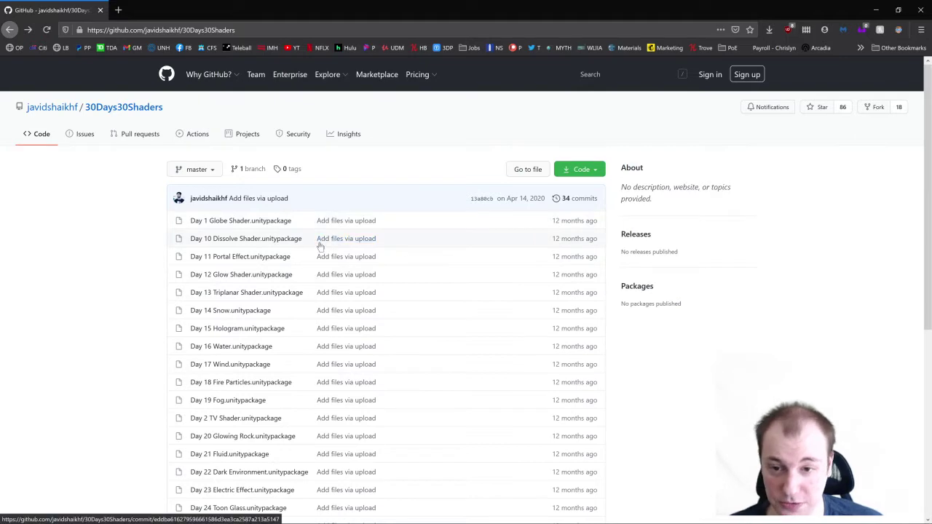
pyautogui.scroll(-3, 264, 212)
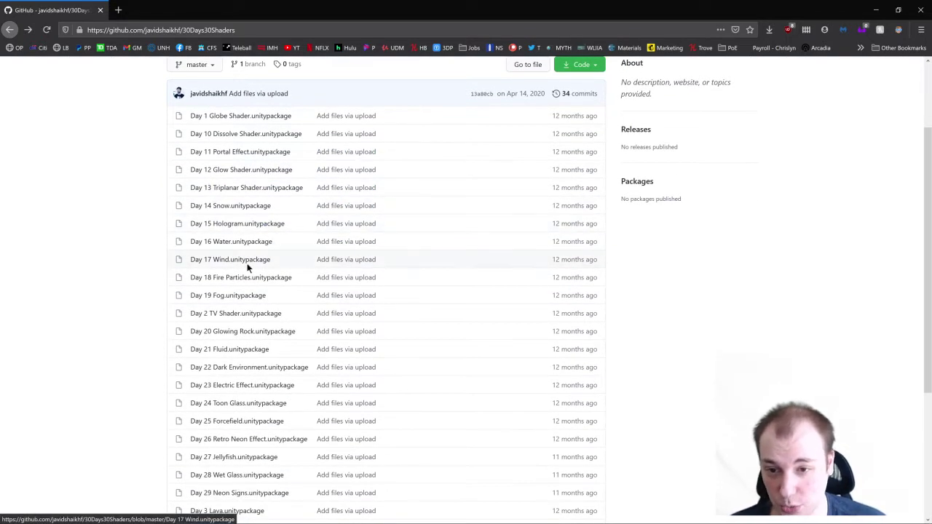
pyautogui.scroll(-5, 246, 265)
pyautogui.scroll(8, 354, 315)
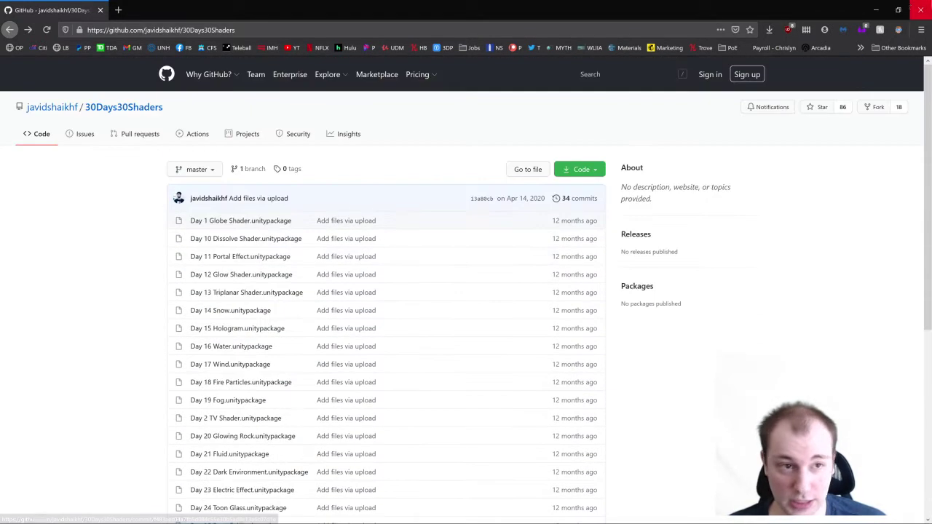
pyautogui.click(876, 10)
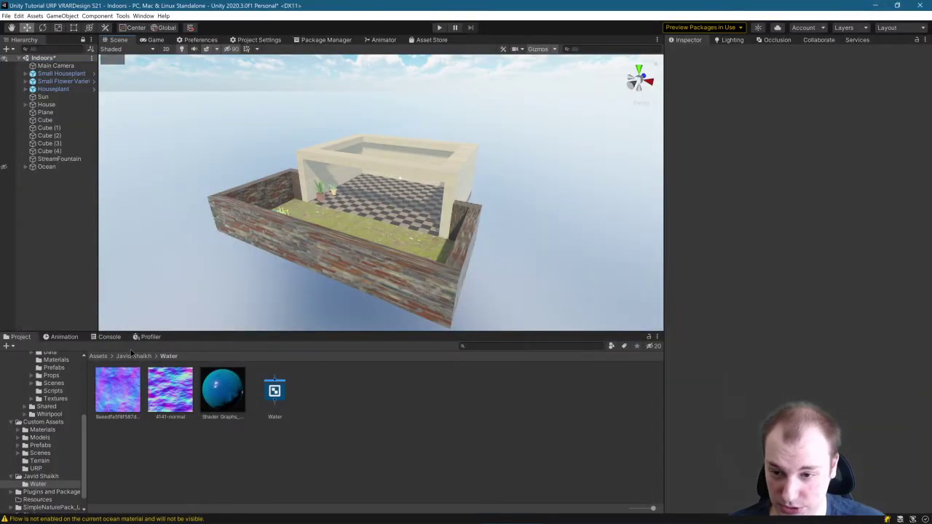
# Step: Try to import the downloaded Day 16 Water.unitypackage from the browser into the Unity project's assets
pyautogui.moveTo(239, 517)
pyautogui.click(194, 512)
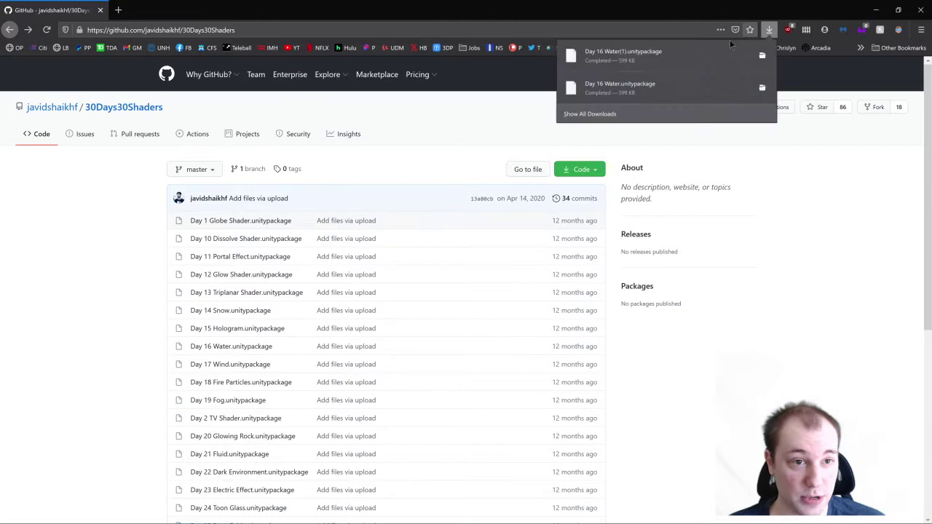
pyautogui.moveTo(669, 94); pyautogui.dragTo(335, 399)
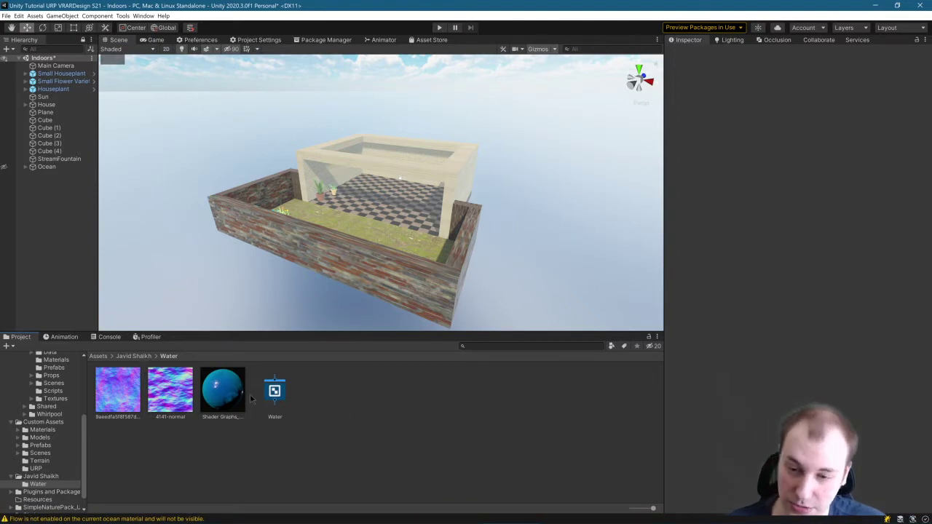
# Step: Reopen the shader author's Water asset folder and show the Shader Graphs_Water material's settings
pyautogui.click(142, 358)
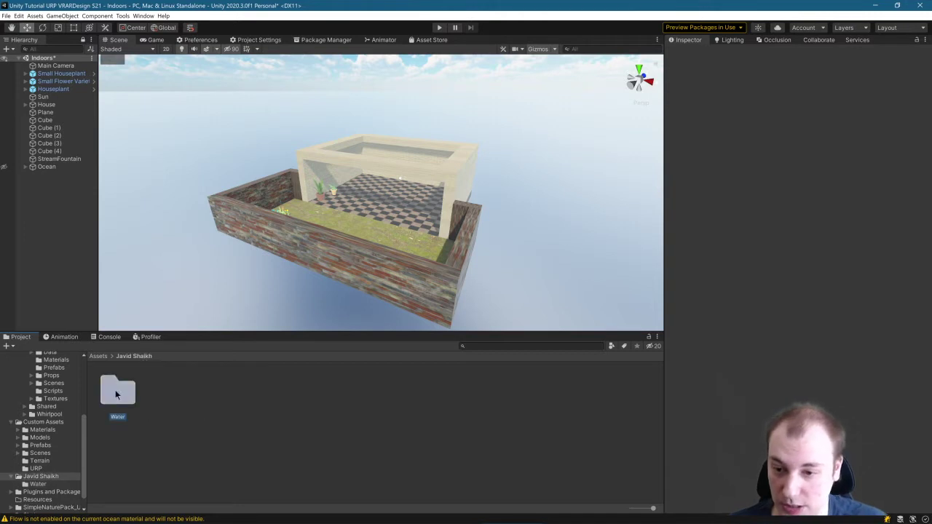
pyautogui.doubleClick(115, 389)
pyautogui.moveTo(247, 293); pyautogui.dragTo(243, 218, button='middle')
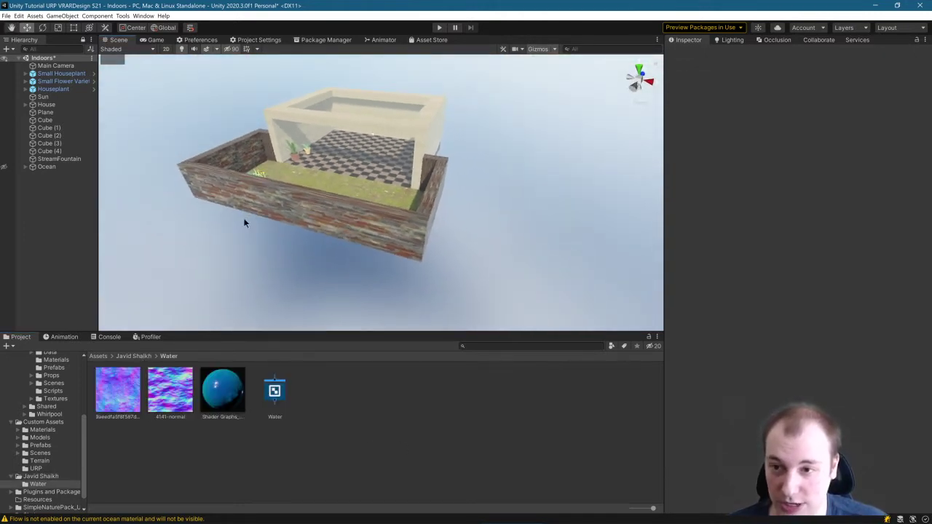
pyautogui.click(212, 409)
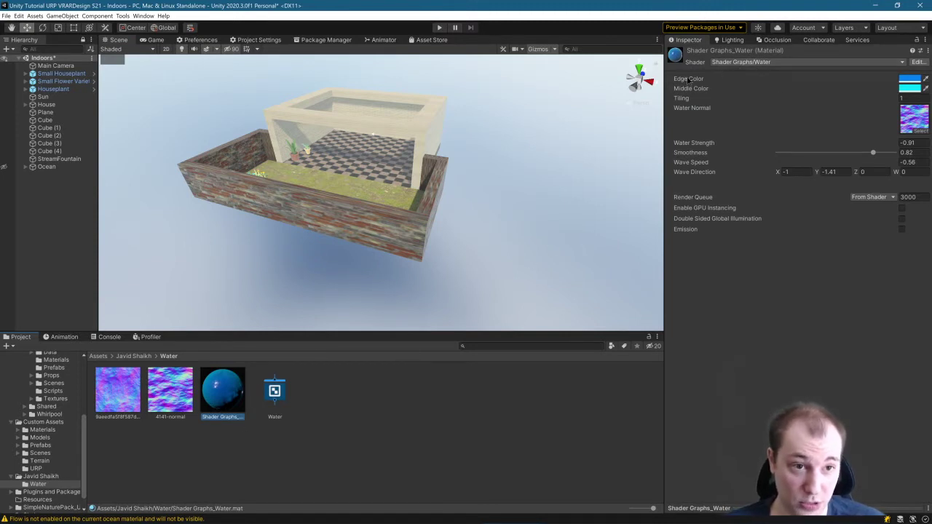
pyautogui.click(730, 63)
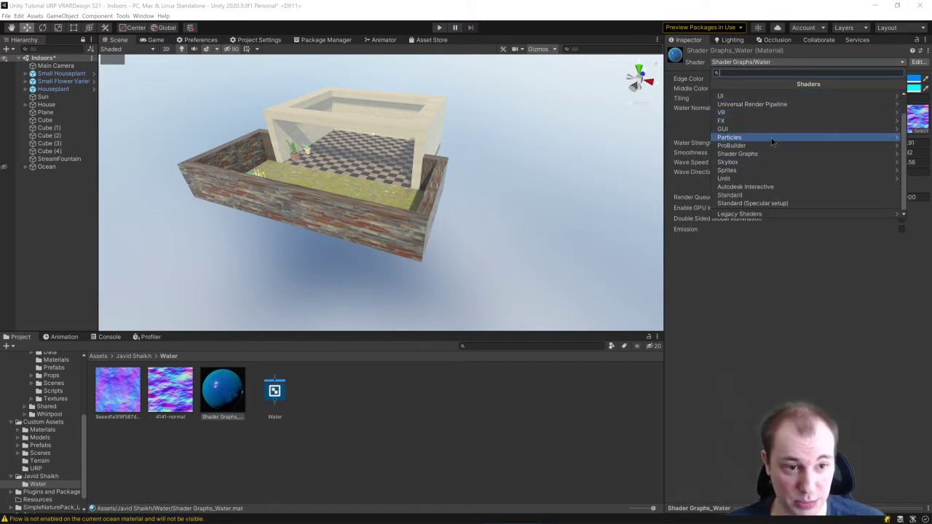
pyautogui.scroll(2, 766, 170)
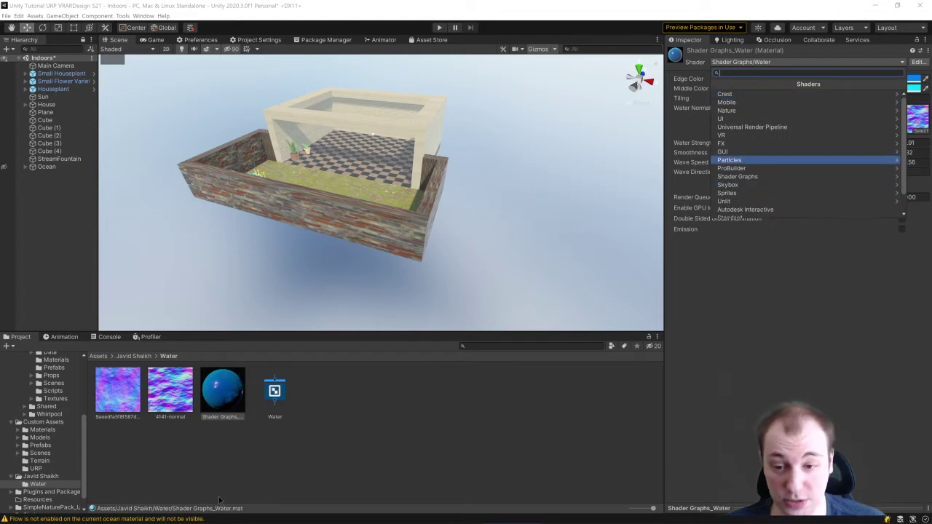
pyautogui.click(342, 413)
pyautogui.rightClick(335, 413)
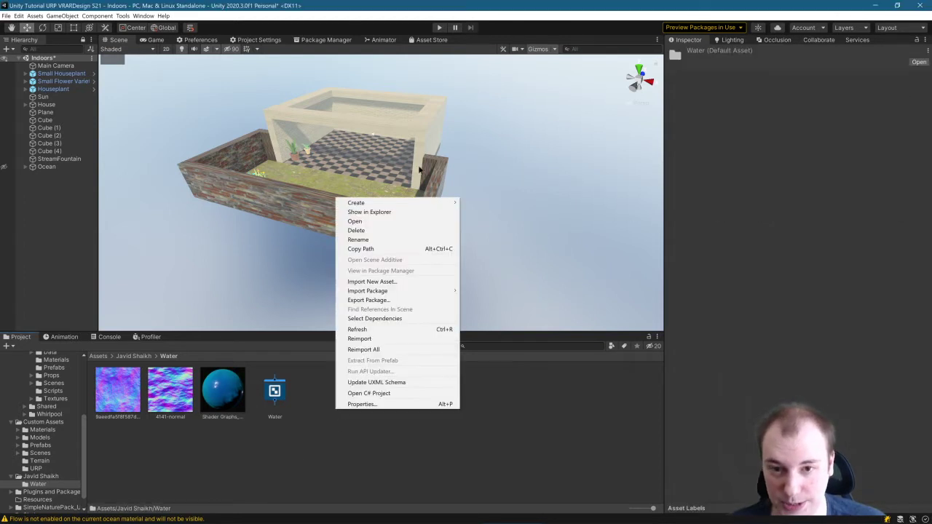
# Step: Add a cube to the scene and set its scale to X 100, Y 10, Z 100
pyautogui.moveTo(372, 203)
pyautogui.rightClick(39, 255)
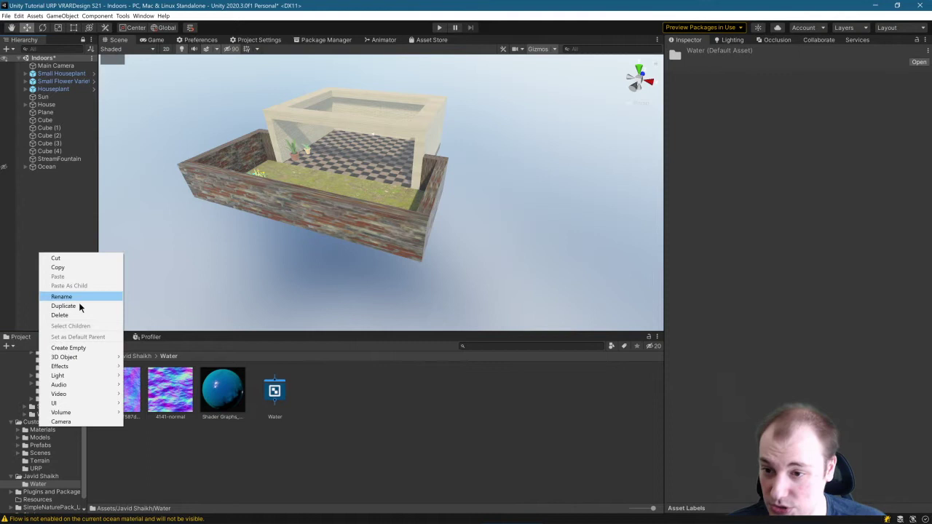
pyautogui.moveTo(72, 357)
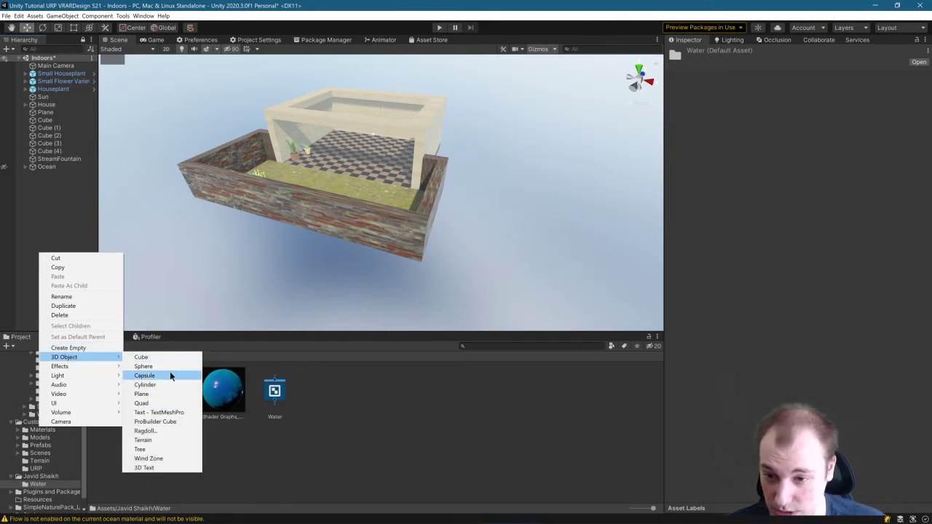
pyautogui.click(172, 357)
pyautogui.moveTo(281, 261); pyautogui.dragTo(328, 232, button='right')
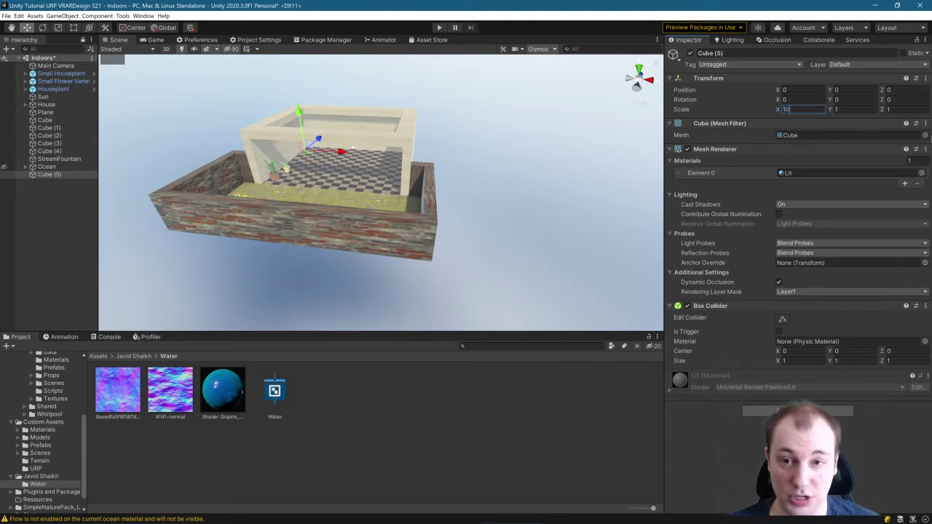
pyautogui.write('100')
pyautogui.press('BackSpace')
pyautogui.press('BackSpace')
pyautogui.press('BackSpace')
pyautogui.write('10')
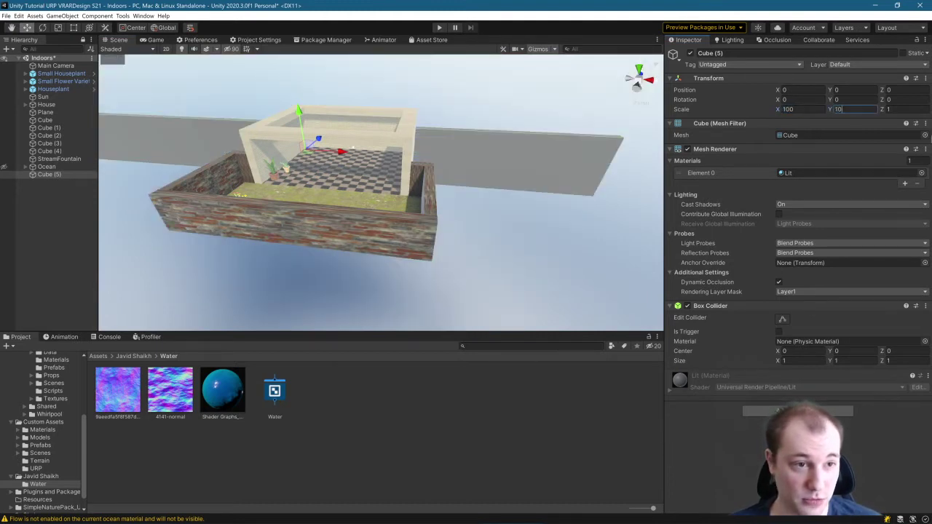
pyautogui.press('Tab')
pyautogui.write('100')
# Step: Lower the large cube to about Y -4.5 beneath the house and apply the Shader Graphs_Water material to it
pyautogui.moveTo(313, 138); pyautogui.dragTo(297, 151, button='right')
pyautogui.moveTo(310, 116); pyautogui.dragTo(307, 124)
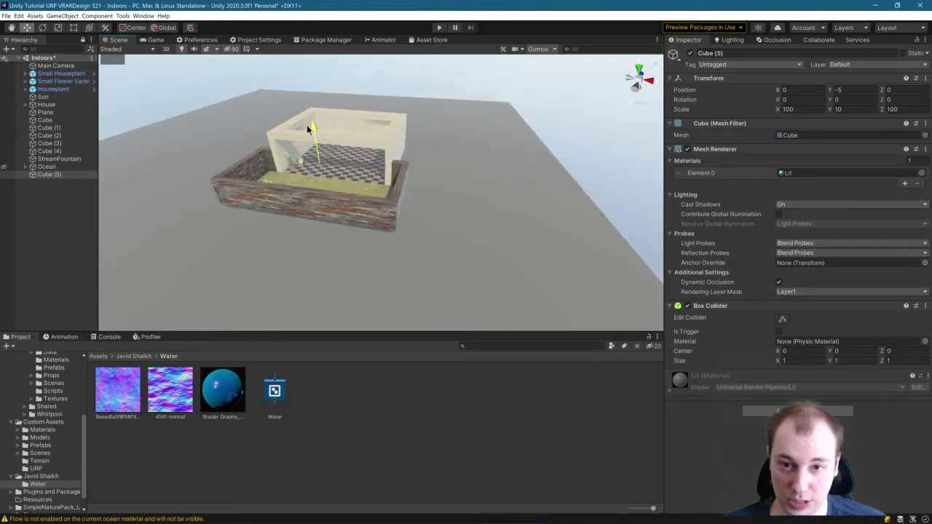
pyautogui.moveTo(413, 230); pyautogui.dragTo(446, 240, button='right')
pyautogui.moveTo(367, 296); pyautogui.dragTo(281, 174)
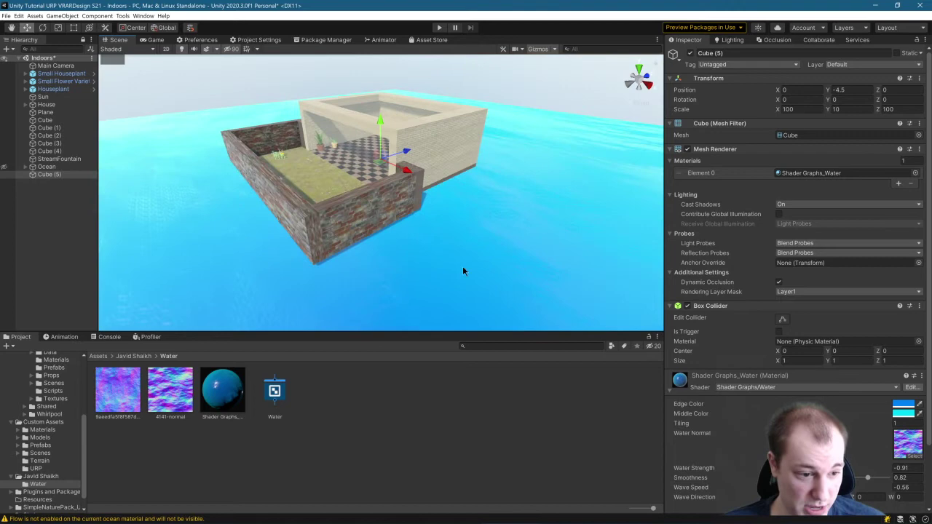
pyautogui.moveTo(463, 271); pyautogui.dragTo(482, 283, button='right')
pyautogui.scroll(-3, 797, 291)
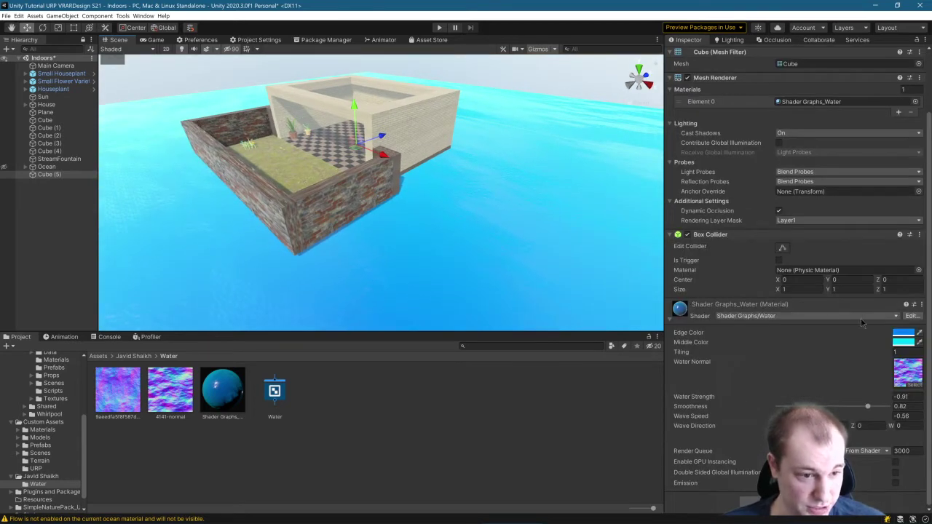
# Step: Open the Water shader graph for editing and review its nodes and Universal surface settings
pyautogui.click(282, 399)
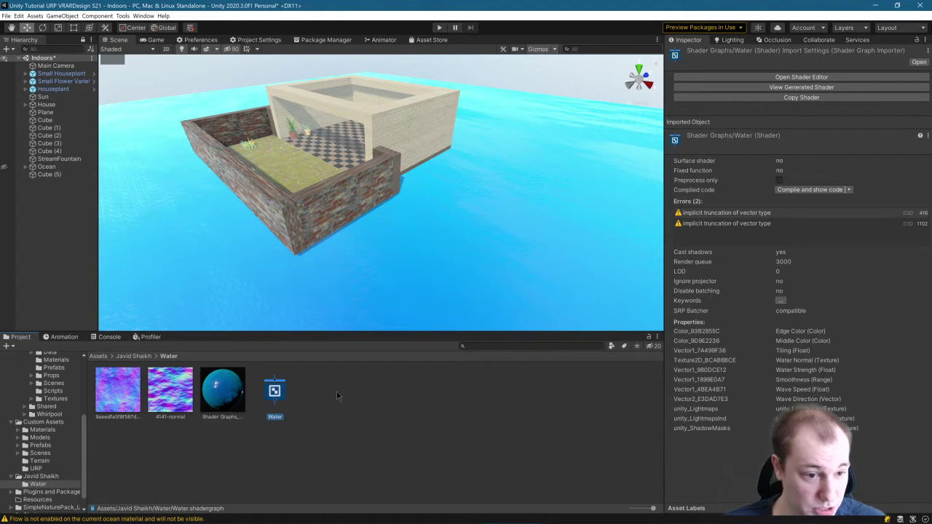
pyautogui.keyDown('alt'); pyautogui.moveTo(356, 205); pyautogui.dragTo(524, 215); pyautogui.keyUp('alt')
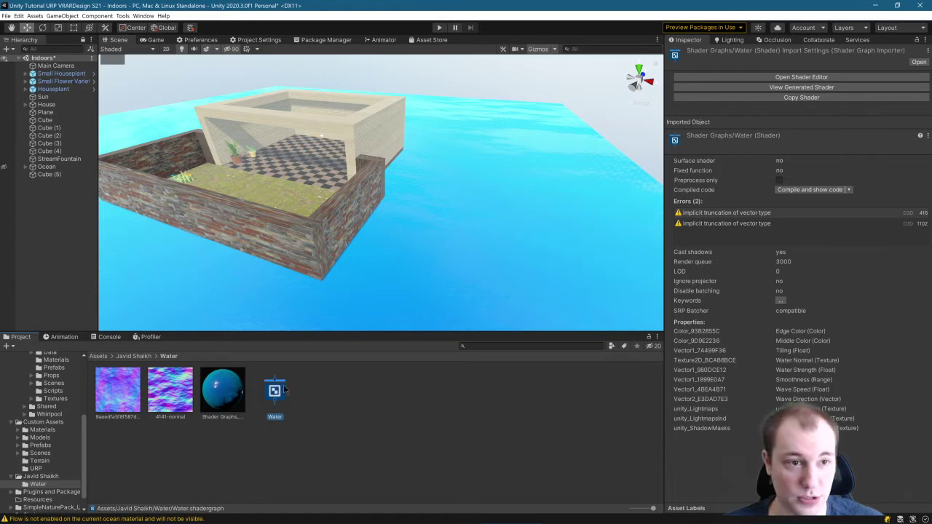
pyautogui.click(795, 76)
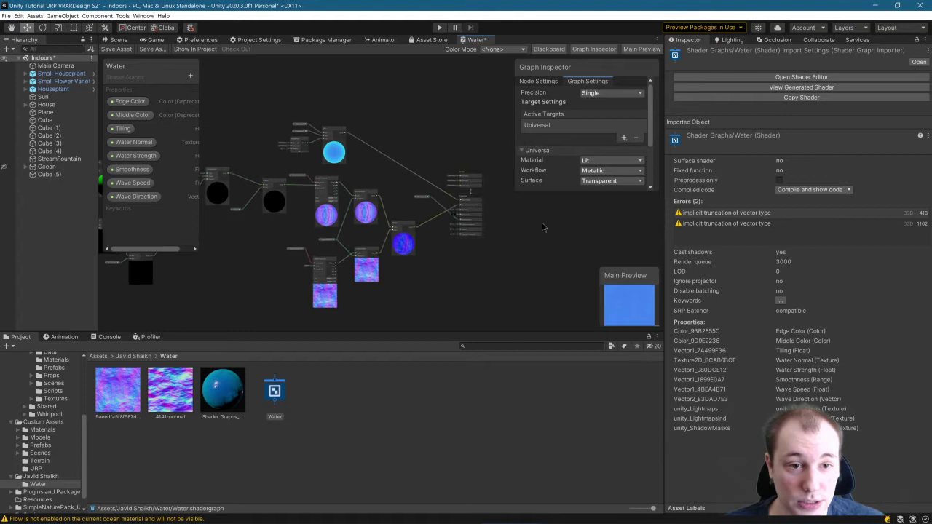
pyautogui.scroll(-3, 566, 161)
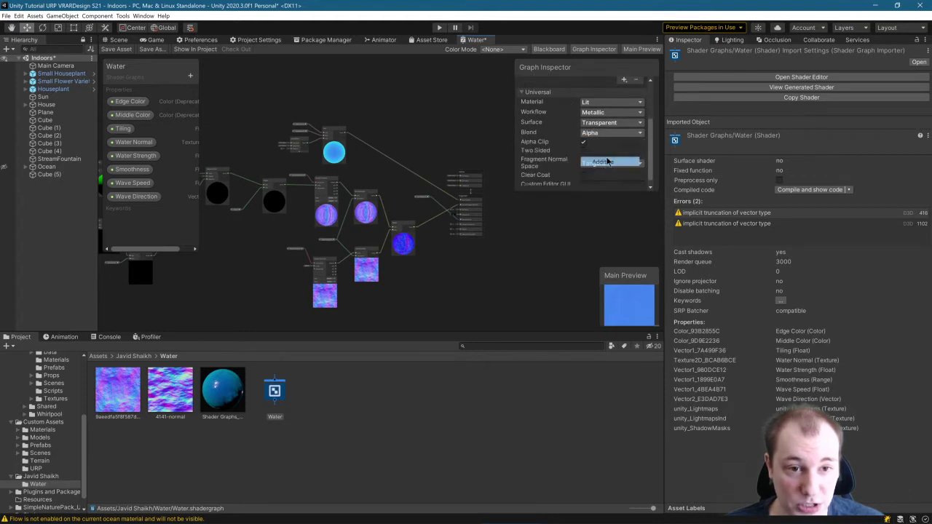
# Step: Return to the scene, select the water cube and examine its surface and material settings up close
pyautogui.click(122, 41)
pyautogui.moveTo(339, 195); pyautogui.dragTo(211, 94, button='right')
pyautogui.press('w')
pyautogui.click(51, 174)
pyautogui.moveTo(306, 219); pyautogui.dragTo(404, 309, button='right')
pyautogui.scroll(-2, 838, 420)
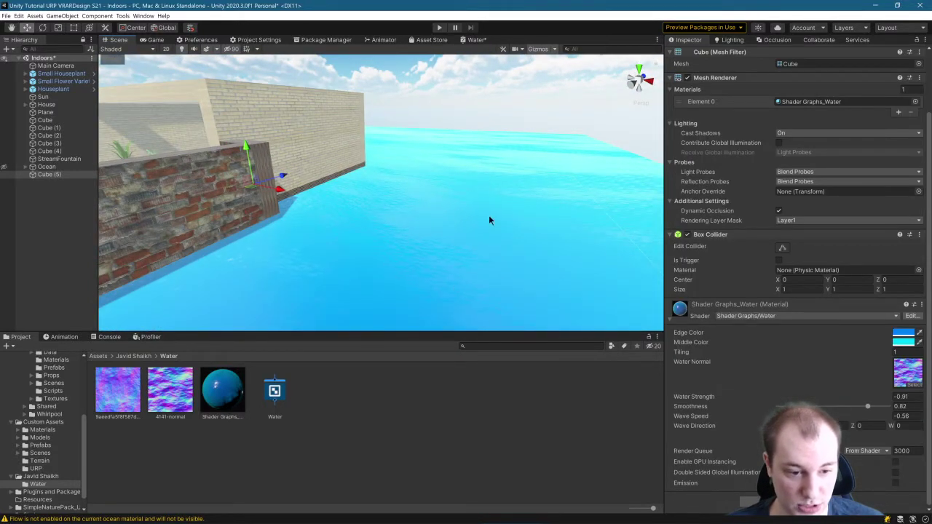
# Step: Delete the large water cube from the scene
pyautogui.moveTo(463, 224)
pyautogui.mouseDown(button='right')
pyautogui.moveTo(453, 243)
pyautogui.moveTo(470, 233)
pyautogui.mouseUp(button='right')
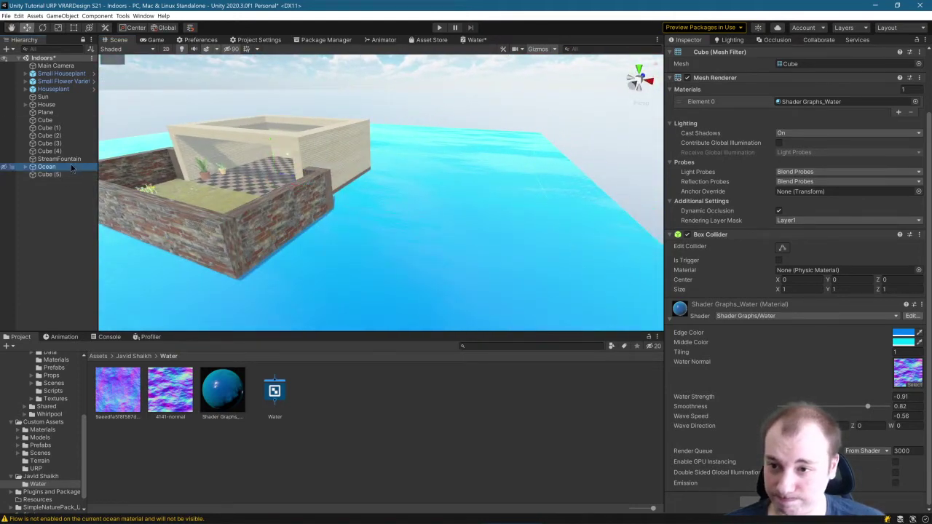
pyautogui.click(56, 175)
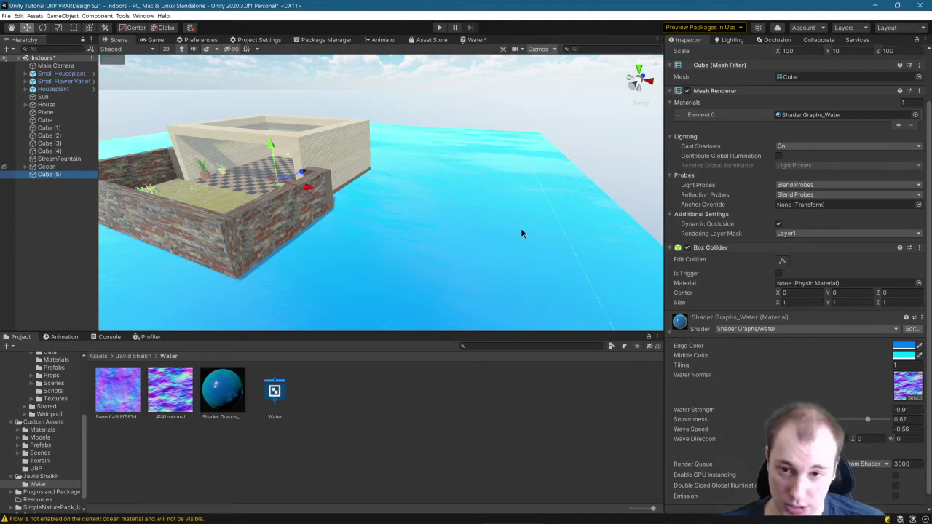
pyautogui.press('Delete')
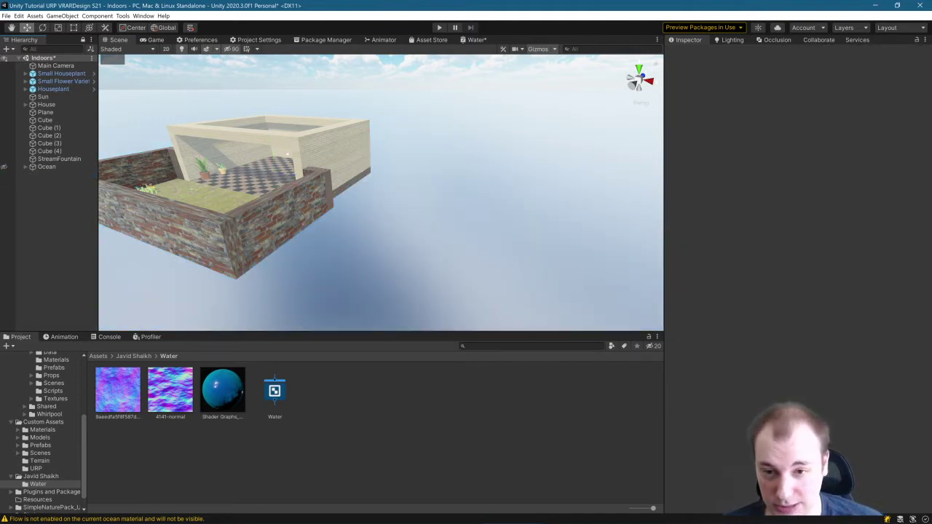
# Step: Switch to the Thalasso project window, and from there to the Teleball project to view its level's water cube
pyautogui.click(502, 515)
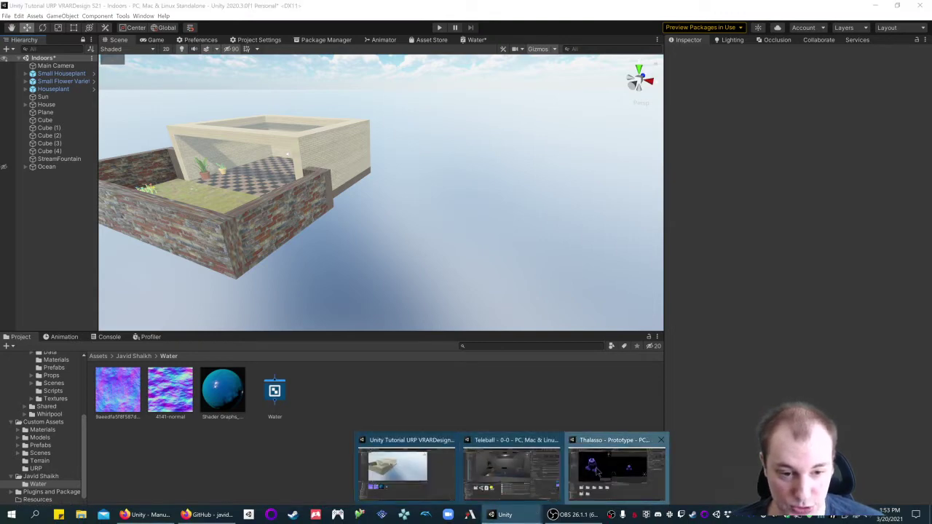
pyautogui.click(596, 471)
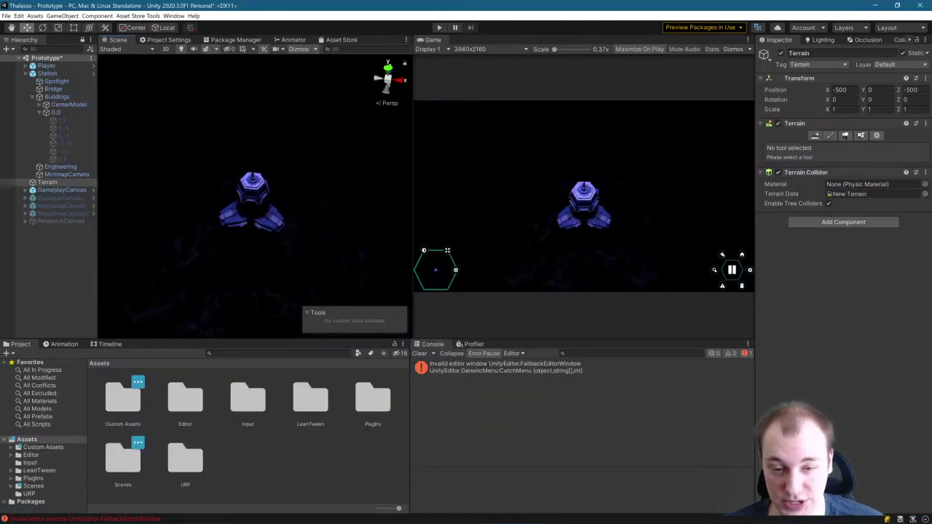
pyautogui.click(502, 514)
pyautogui.click(520, 487)
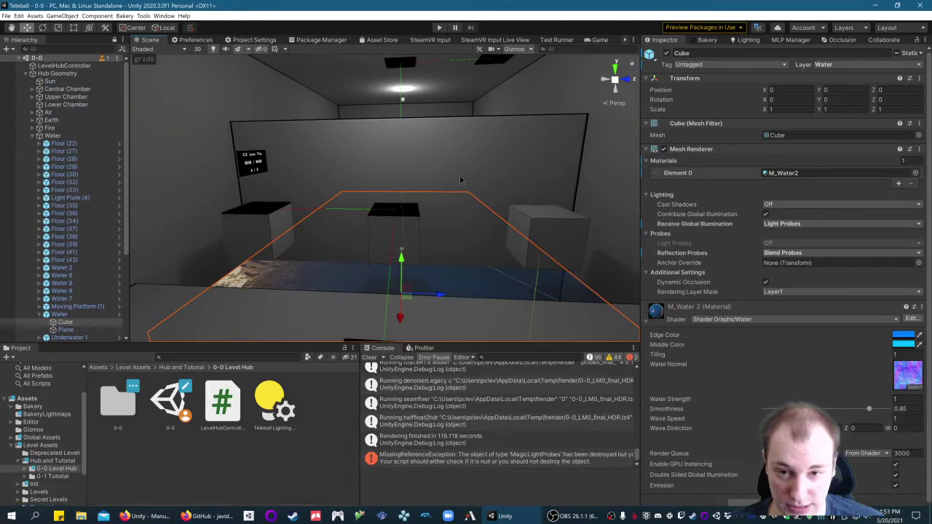
pyautogui.moveTo(460, 179); pyautogui.dragTo(439, 226, button='right')
pyautogui.press('s')
# Step: Bring the Teleball level's water pool into close view and select its parent Water object to examine its components
pyautogui.click(502, 515)
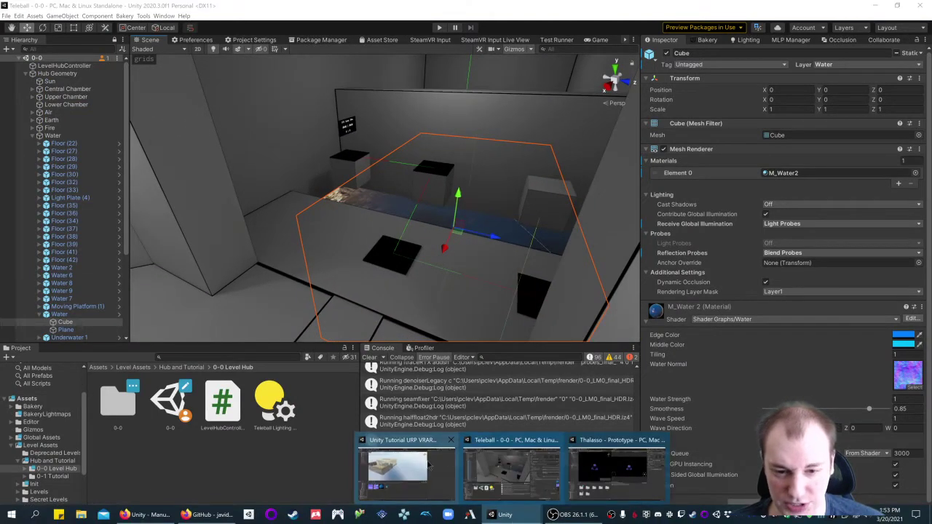
pyautogui.click(429, 465)
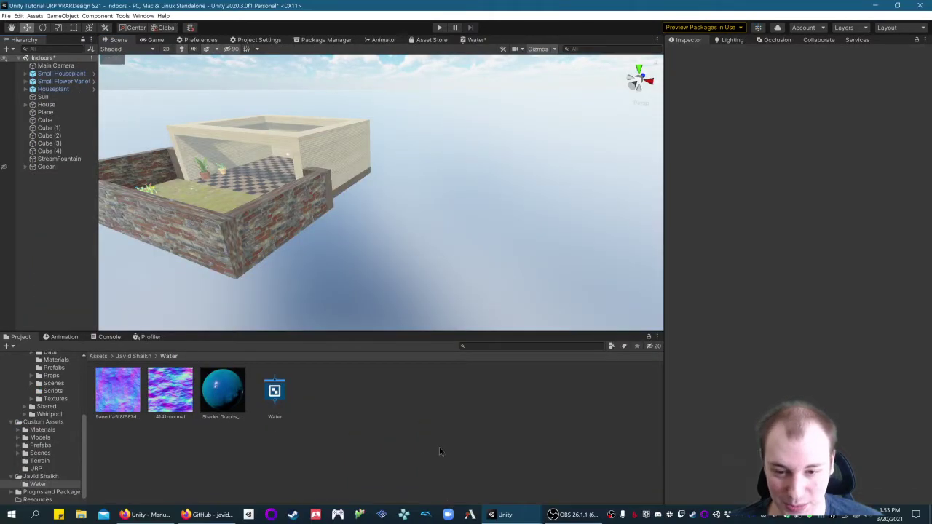
pyautogui.click(502, 515)
pyautogui.click(513, 473)
pyautogui.press('w')
pyautogui.moveTo(438, 242); pyautogui.dragTo(373, 193, button='right')
pyautogui.click(81, 314)
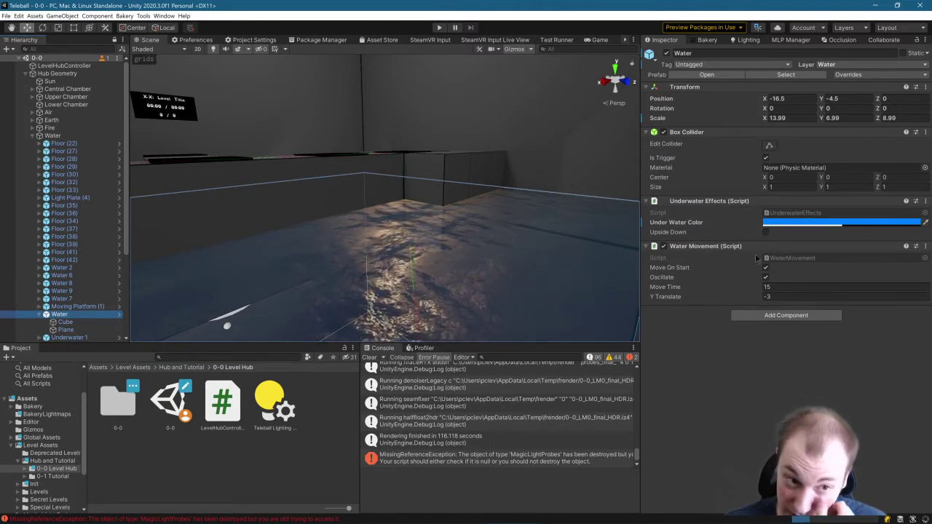
pyautogui.press('s')
pyautogui.moveTo(441, 211); pyautogui.dragTo(465, 230, button='right')
pyautogui.keyDown('alt'); pyautogui.moveTo(465, 229); pyautogui.dragTo(467, 242); pyautogui.keyUp('alt')
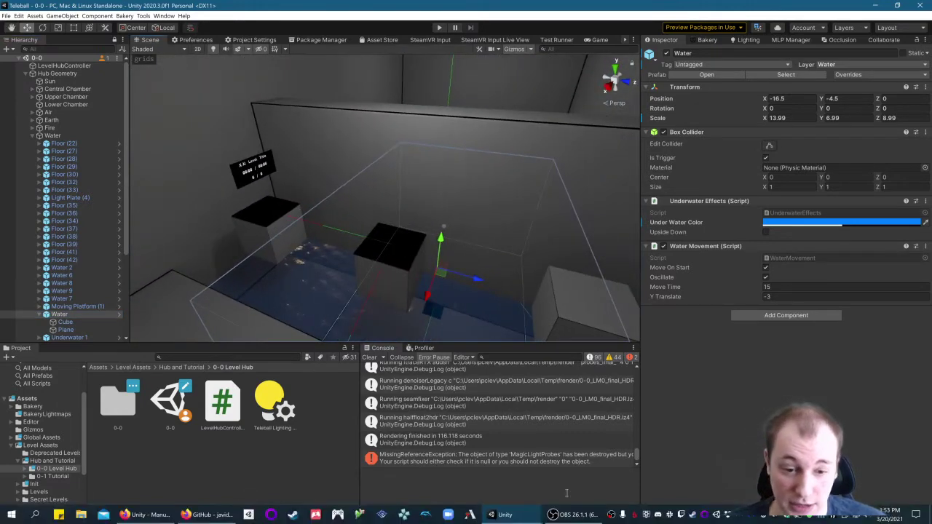
# Step: Switch back to the Unity Tutorial URP project, select the Ocean object and make it visible in the scene
pyautogui.click(387, 472)
pyautogui.moveTo(382, 211); pyautogui.dragTo(331, 188, button='right')
pyautogui.keyDown('alt'); pyautogui.moveTo(331, 188); pyautogui.dragTo(388, 162); pyautogui.keyUp('alt')
pyautogui.click(57, 168)
pyautogui.keyDown('alt'); pyautogui.moveTo(341, 233); pyautogui.dragTo(344, 237); pyautogui.keyUp('alt')
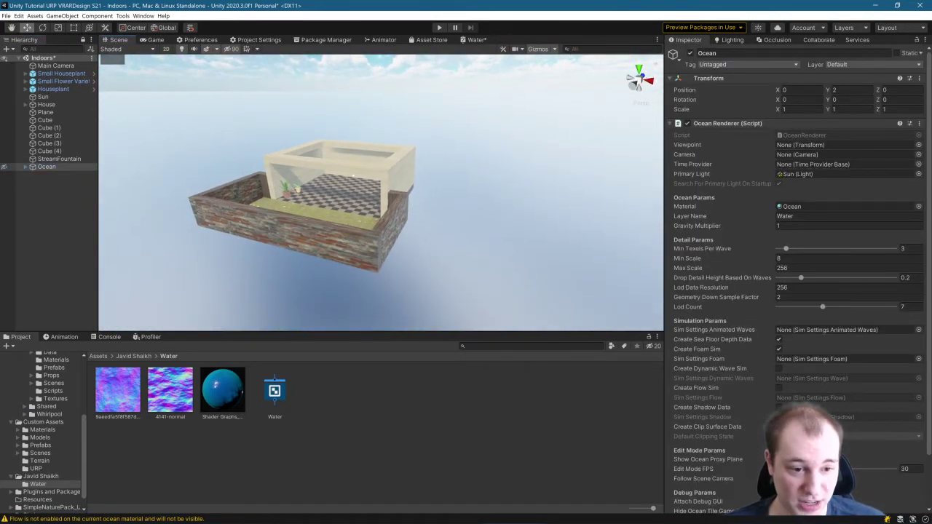
pyautogui.click(5, 167)
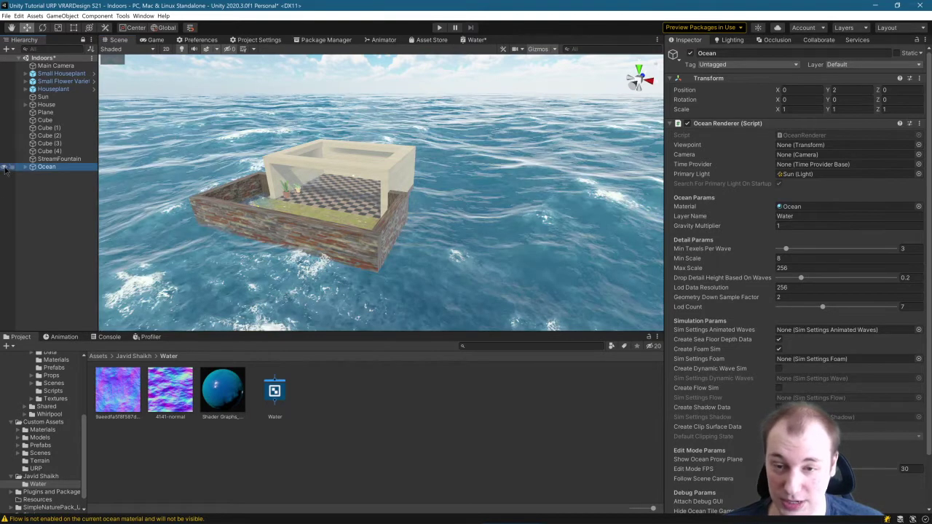
# Step: Examine the ocean surface around the house from several angles and hide the Ocean object again
pyautogui.keyDown('alt'); pyautogui.moveTo(640, 207); pyautogui.dragTo(484, 181); pyautogui.keyUp('alt')
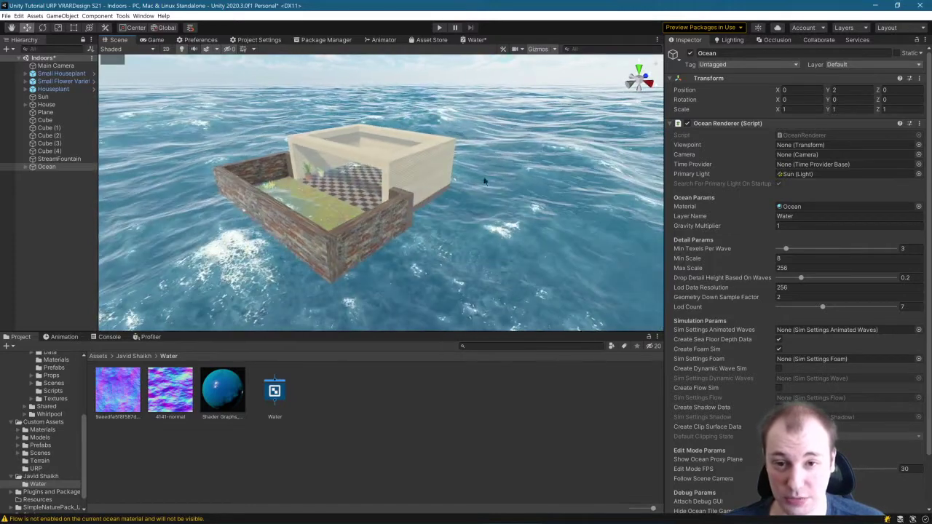
pyautogui.keyDown('alt'); pyautogui.moveTo(560, 211); pyautogui.dragTo(553, 200); pyautogui.keyUp('alt')
pyautogui.scroll(-1, 554, 200)
pyautogui.click(5, 167)
pyautogui.keyDown('alt'); pyautogui.moveTo(349, 200); pyautogui.dragTo(412, 226); pyautogui.keyUp('alt')
# Step: Add a Terrain object to the scene and bring its flat surface into view
pyautogui.rightClick(421, 411)
pyautogui.moveTo(487, 206)
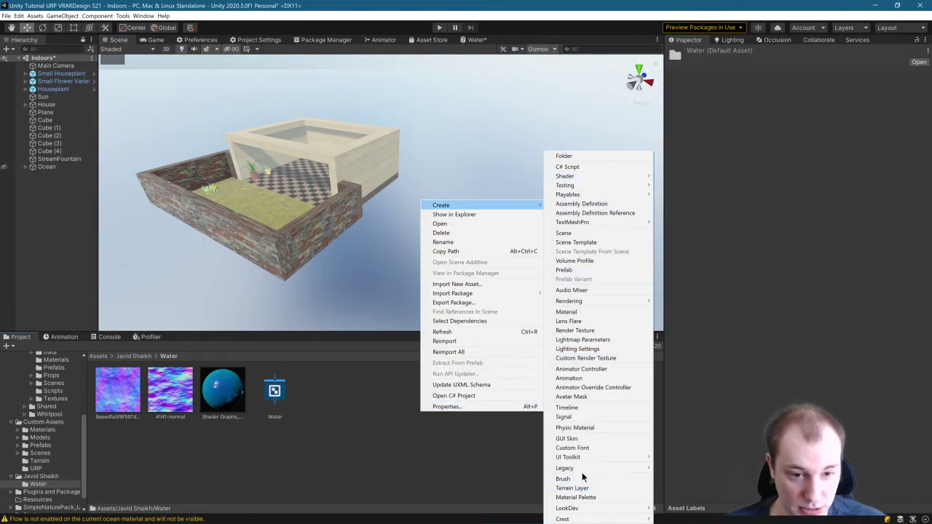
pyautogui.rightClick(59, 217)
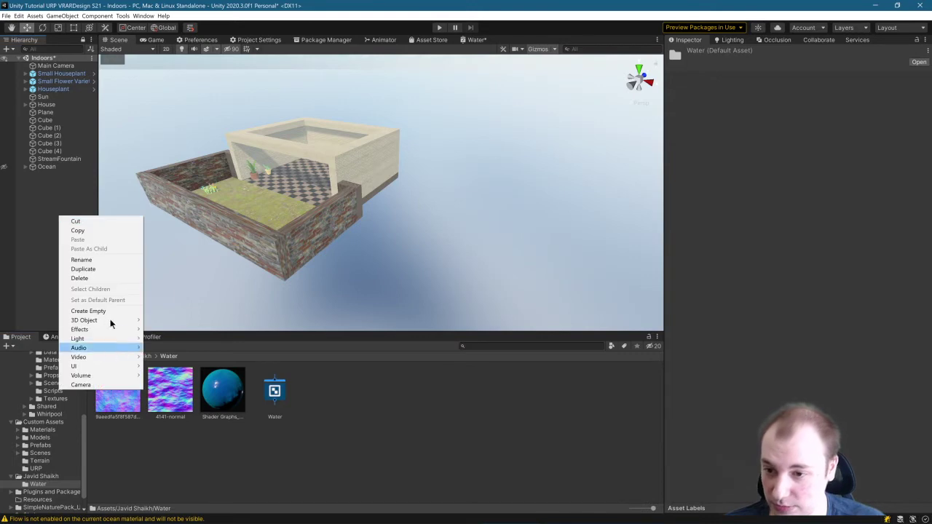
pyautogui.moveTo(116, 319)
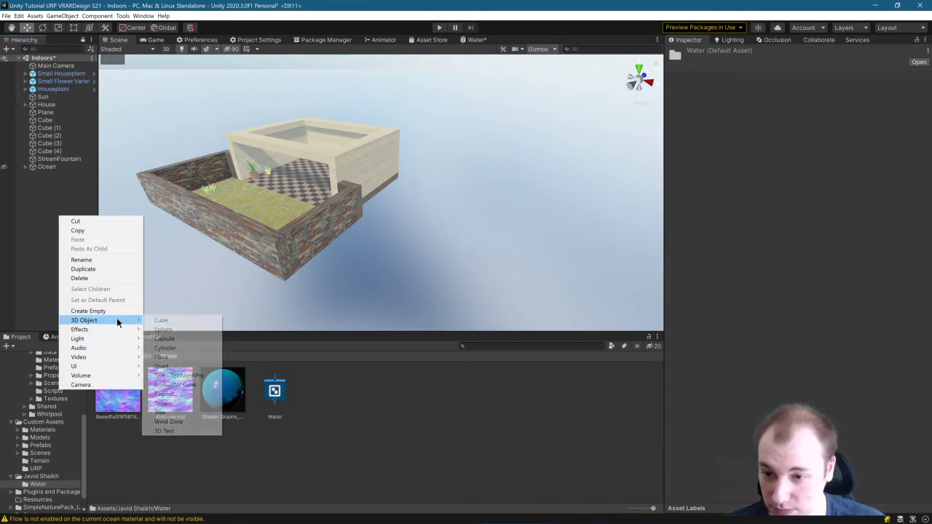
pyautogui.click(190, 404)
pyautogui.moveTo(455, 207); pyautogui.dragTo(801, 133, button='right')
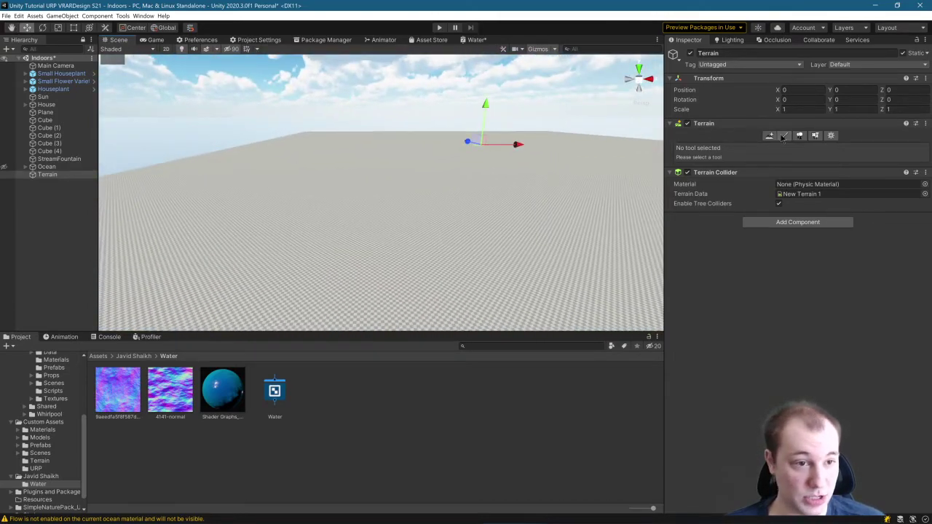
# Step: Sculpt hills and ridges on the new terrain with the Raise or Lower Terrain brush
pyautogui.click(784, 136)
pyautogui.moveTo(428, 161)
pyautogui.mouseDown(button='right')
pyautogui.moveTo(496, 163)
pyautogui.moveTo(356, 281)
pyautogui.moveTo(439, 167)
pyautogui.moveTo(466, 180)
pyautogui.mouseUp(button='right')
pyautogui.moveTo(487, 205); pyautogui.dragTo(502, 211)
pyautogui.moveTo(502, 211)
pyautogui.mouseDown(button='right')
pyautogui.moveTo(454, 254)
pyautogui.moveTo(472, 211)
pyautogui.mouseUp(button='right')
pyautogui.moveTo(473, 212); pyautogui.dragTo(518, 185)
pyautogui.moveTo(519, 185); pyautogui.dragTo(541, 254, button='right')
pyautogui.moveTo(541, 254); pyautogui.dragTo(548, 251)
pyautogui.moveTo(548, 251); pyautogui.dragTo(579, 176, button='right')
# Step: Undo the last terrain sculpting strokes
pyautogui.hotkey('ctrl', 'z')
pyautogui.hotkey('ctrl', 'z')
pyautogui.hotkey('ctrl', 'z')
pyautogui.hotkey('ctrl', 'z')
pyautogui.hotkey('ctrl', 'z')
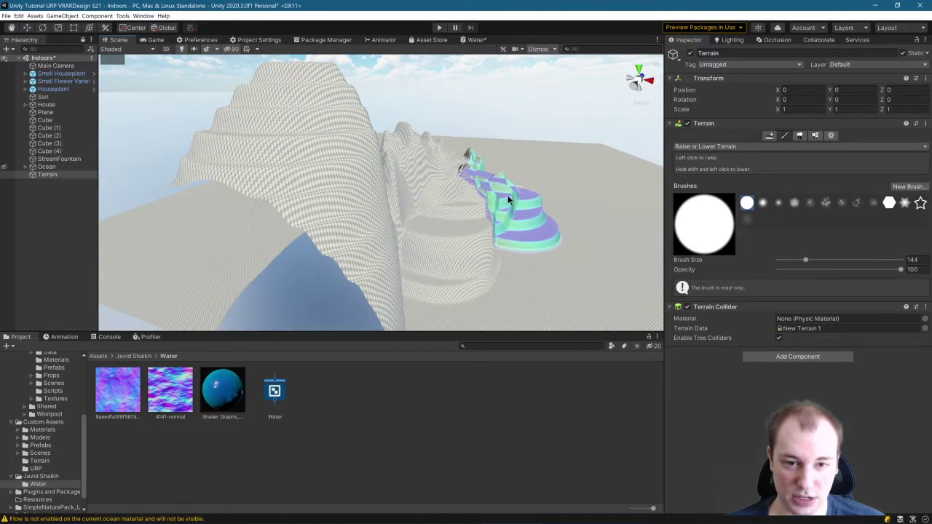
# Step: Raise a wider cluster of hills around the remaining mounds in the middle of the terrain
pyautogui.moveTo(480, 140); pyautogui.dragTo(356, 177, button='right')
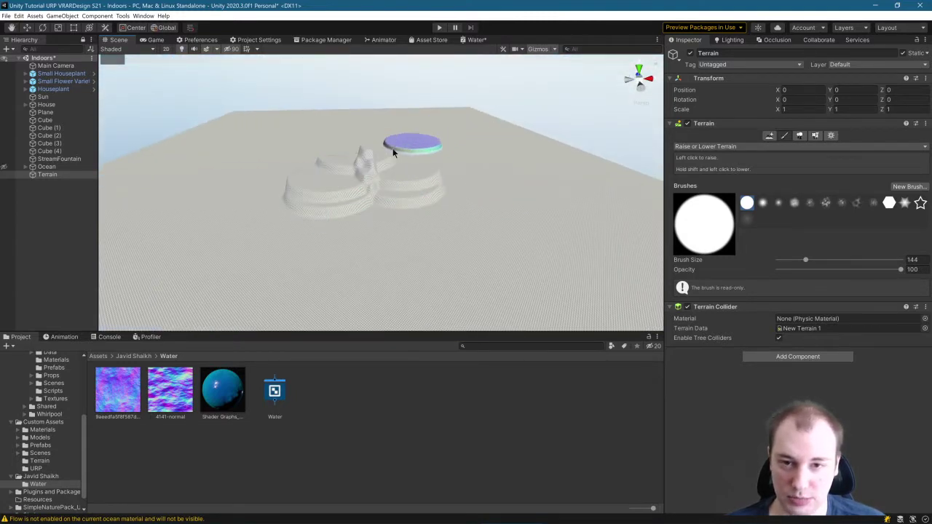
pyautogui.moveTo(276, 181)
pyautogui.mouseDown()
pyautogui.moveTo(313, 227)
pyautogui.moveTo(462, 201)
pyautogui.mouseUp()
pyautogui.moveTo(398, 189)
pyautogui.mouseDown()
pyautogui.moveTo(320, 204)
pyautogui.moveTo(411, 207)
pyautogui.mouseUp()
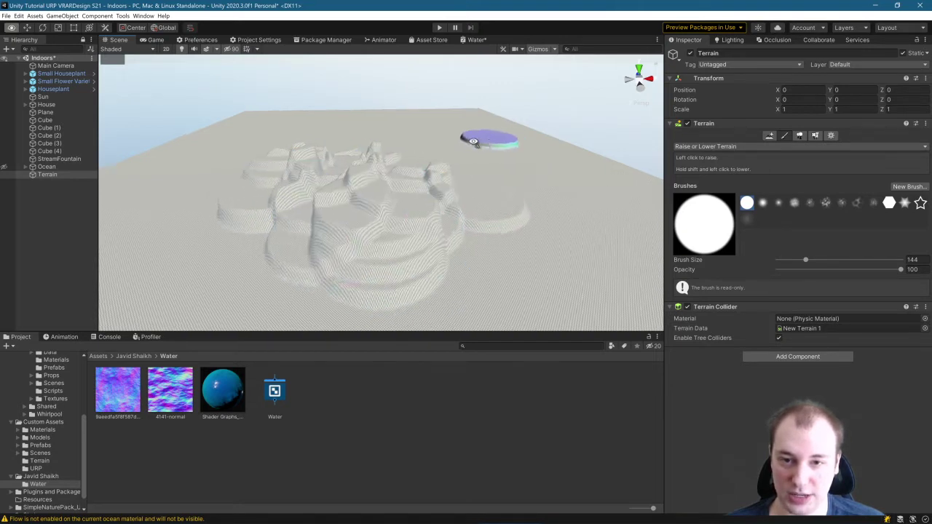
# Step: Switch the terrain brush to Paint Texture and add the Gravel terrain layer
pyautogui.moveTo(474, 142)
pyautogui.mouseDown(button='right')
pyautogui.moveTo(397, 163)
pyautogui.moveTo(434, 175)
pyautogui.mouseUp(button='right')
pyautogui.moveTo(584, 182); pyautogui.dragTo(612, 161, button='right')
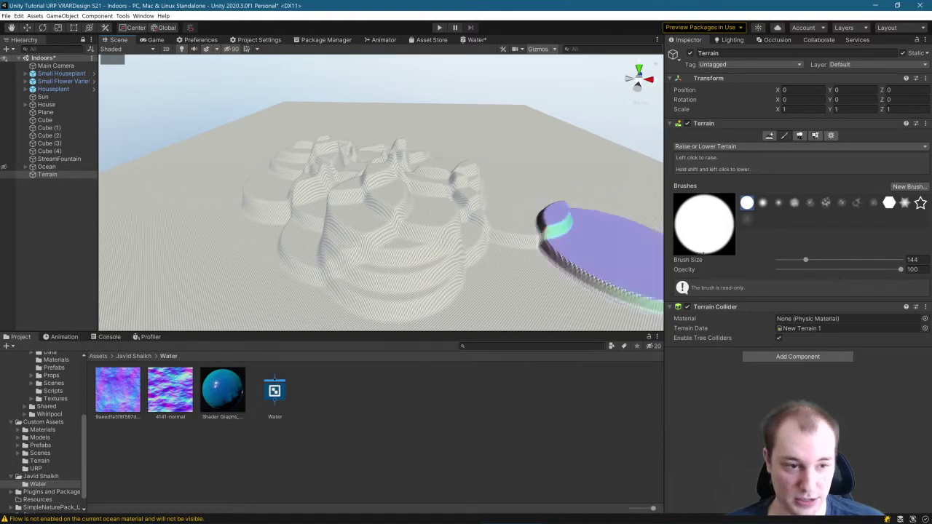
pyautogui.click(880, 146)
pyautogui.click(711, 179)
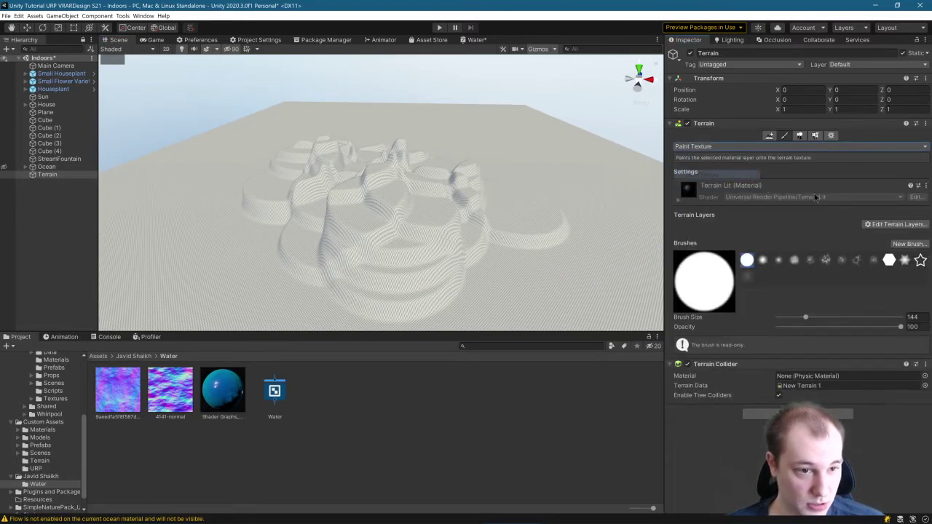
pyautogui.click(879, 224)
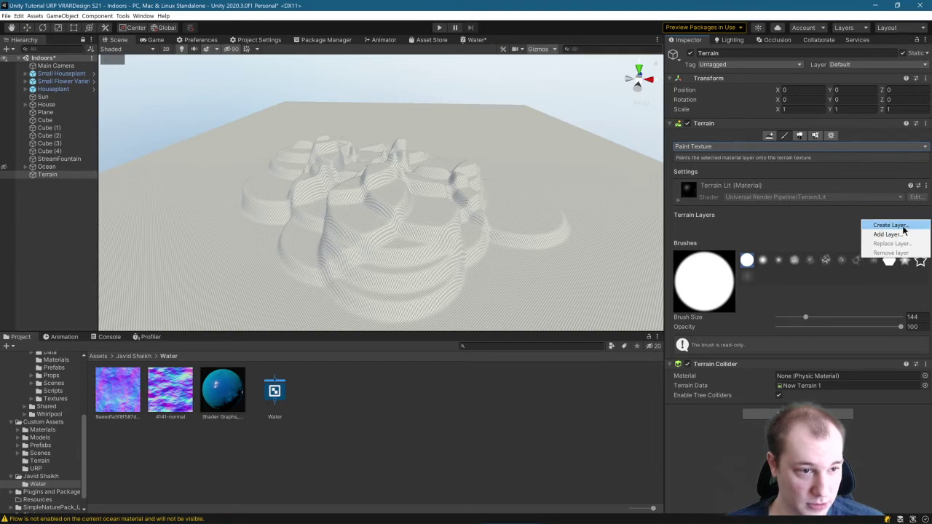
pyautogui.click(899, 235)
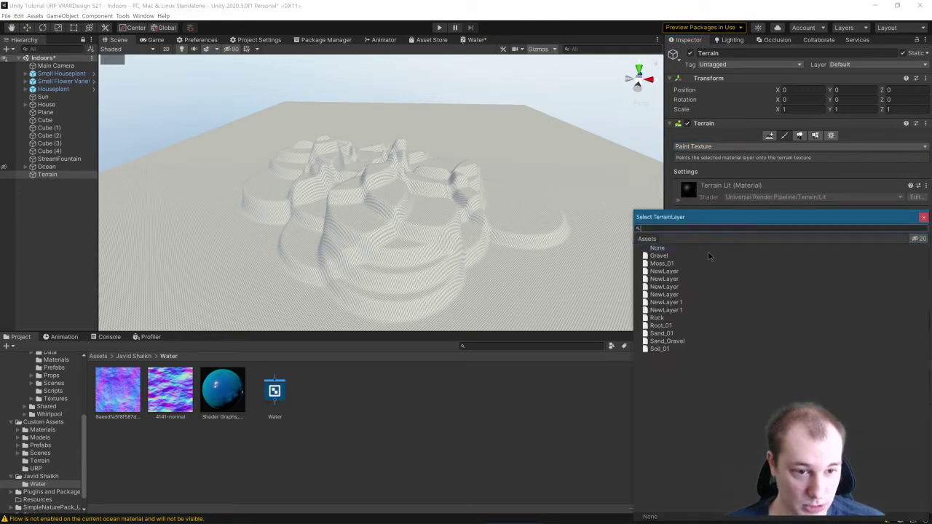
pyautogui.click(707, 252)
pyautogui.doubleClick(708, 253)
# Step: Add a cube with scale 1000 in X and Z, positioned at X 500 and Z 500 to cover the terrain
pyautogui.moveTo(321, 187); pyautogui.dragTo(332, 194, button='right')
pyautogui.moveTo(373, 221); pyautogui.dragTo(343, 171, button='right')
pyautogui.rightClick(66, 224)
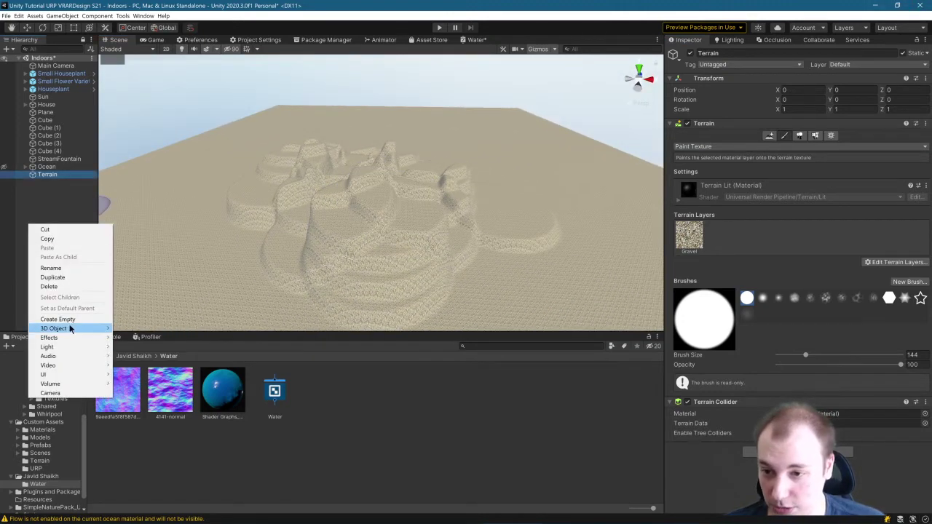
pyautogui.moveTo(67, 331)
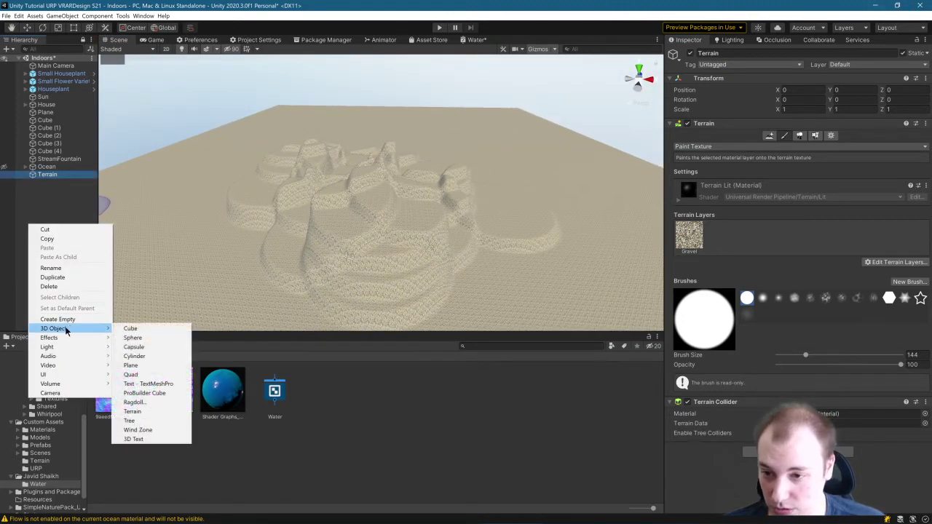
pyautogui.click(159, 328)
pyautogui.moveTo(284, 215); pyautogui.dragTo(378, 205, button='right')
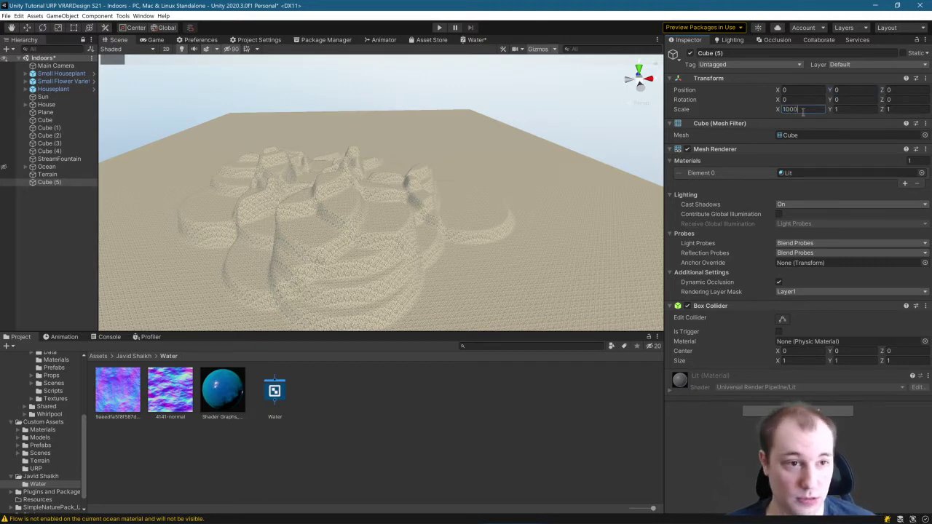
pyautogui.write('000')
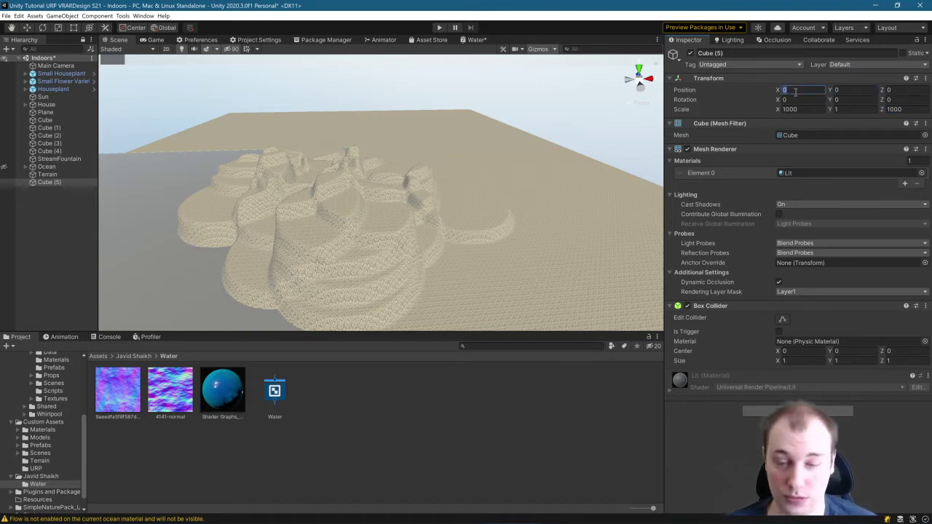
pyautogui.write('500')
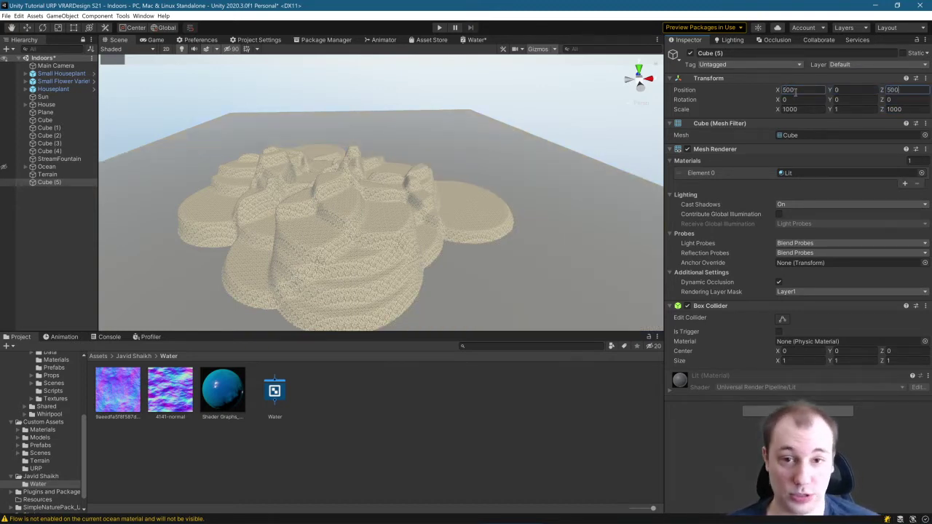
# Step: Apply the Shader Graphs_Water material to the large flat cube and activate the Move tool
pyautogui.moveTo(507, 120); pyautogui.dragTo(468, 138, button='right')
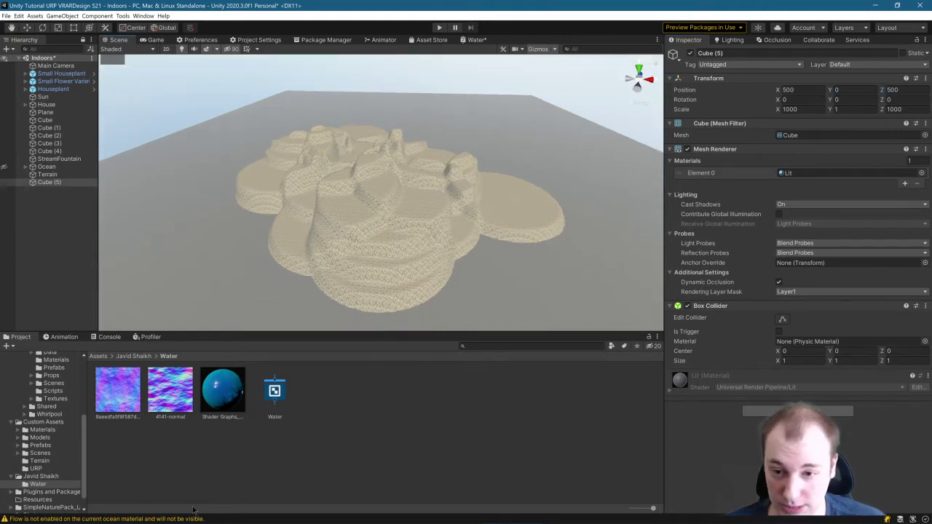
pyautogui.moveTo(223, 391); pyautogui.dragTo(187, 195)
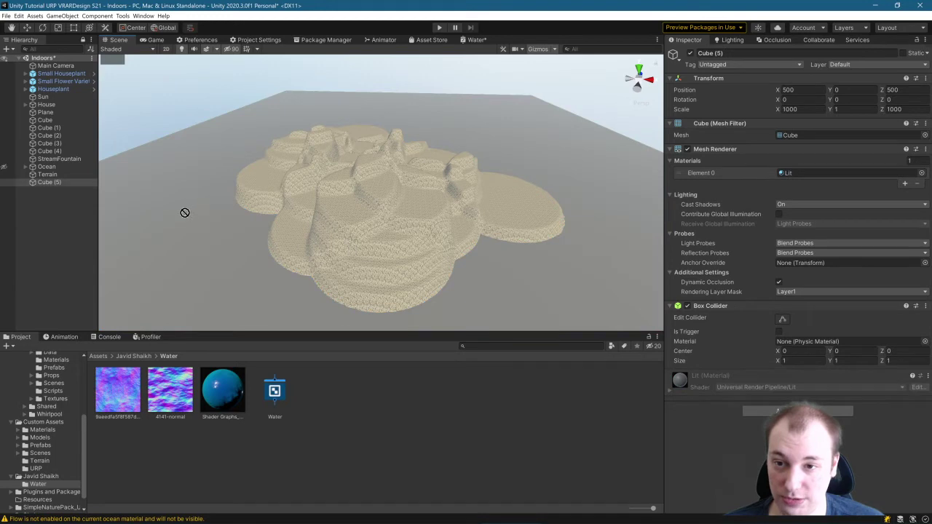
pyautogui.moveTo(144, 156); pyautogui.dragTo(143, 157)
pyautogui.moveTo(227, 208); pyautogui.dragTo(248, 216, button='right')
pyautogui.moveTo(291, 246); pyautogui.dragTo(301, 246, button='right')
pyautogui.press('w')
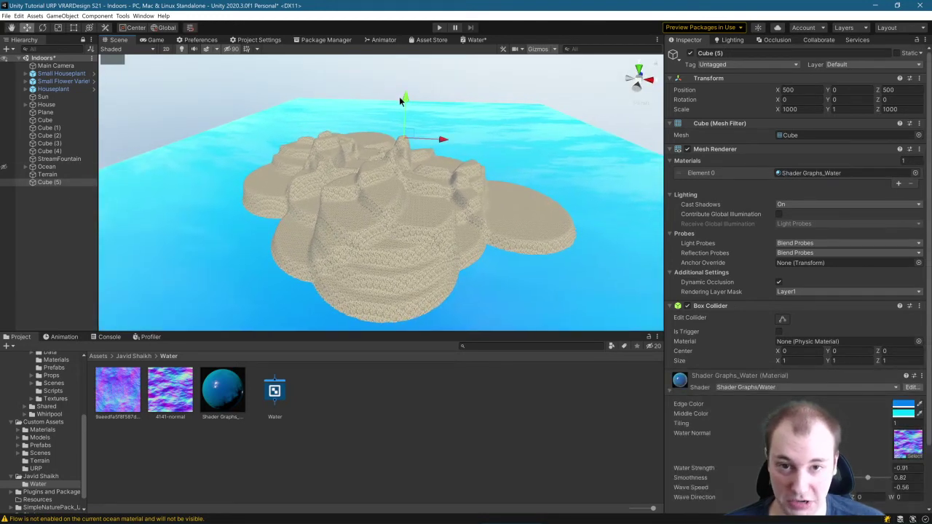
pyautogui.click(399, 97)
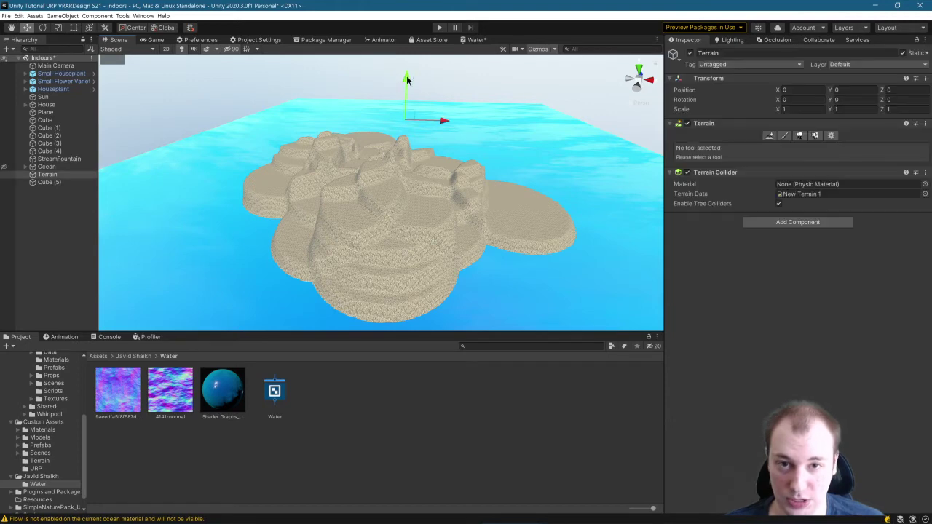
pyautogui.moveTo(406, 76); pyautogui.dragTo(406, 72)
pyautogui.hotkey('ctrl', 'z')
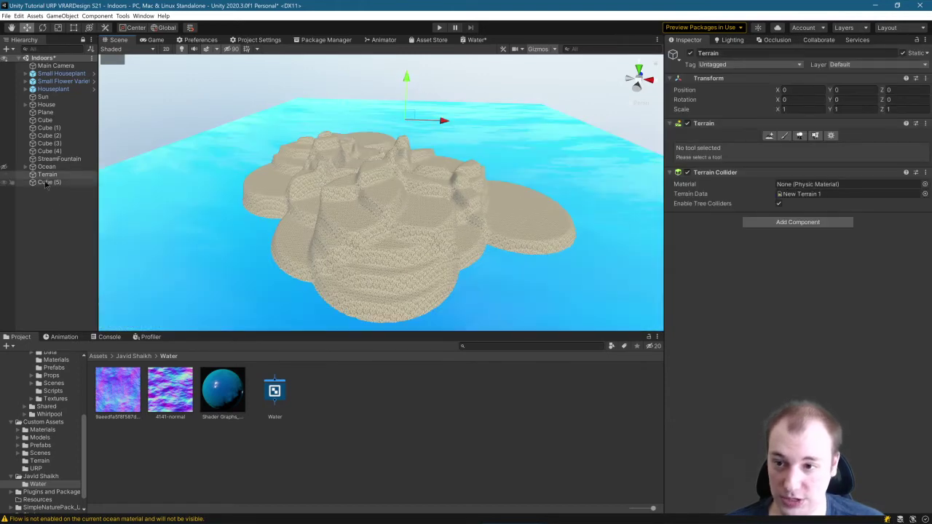
# Step: Raise the water-covered cube, Cube (5), along its vertical axis to a Y position of about 18
pyautogui.click(47, 182)
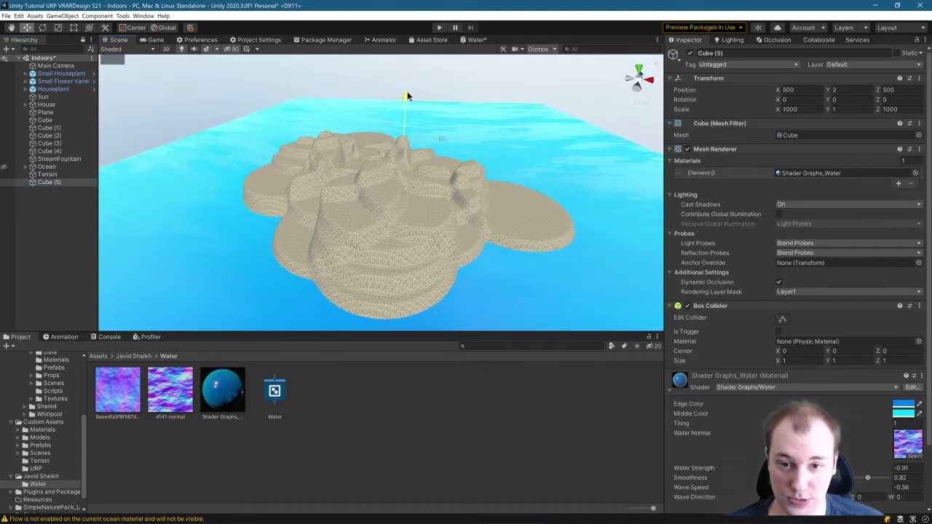
pyautogui.moveTo(407, 95)
pyautogui.mouseDown()
pyautogui.moveTo(401, 69)
pyautogui.moveTo(402, 101)
pyautogui.moveTo(407, 86)
pyautogui.mouseUp()
pyautogui.moveTo(421, 120); pyautogui.dragTo(338, 126, button='right')
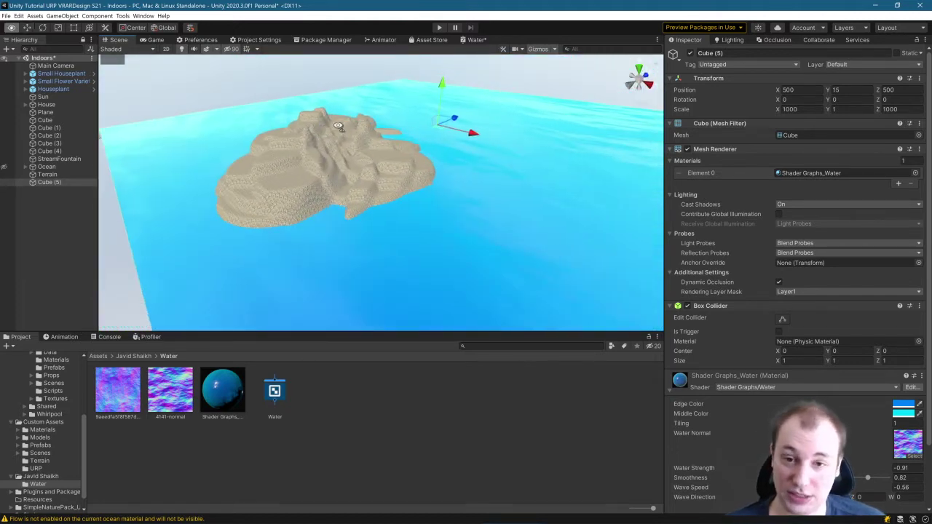
pyautogui.moveTo(443, 86)
pyautogui.mouseDown()
pyautogui.moveTo(439, 77)
pyautogui.moveTo(440, 93)
pyautogui.moveTo(443, 74)
pyautogui.moveTo(439, 98)
pyautogui.moveTo(438, 83)
pyautogui.mouseUp()
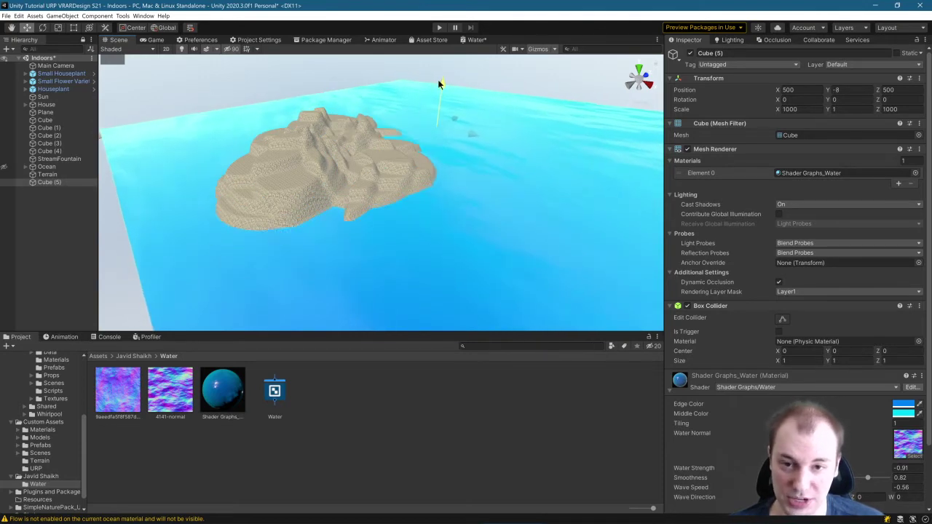
# Step: Unhide the Ocean object in the scene to compare it with the water cube
pyautogui.moveTo(433, 143); pyautogui.dragTo(121, 138, button='right')
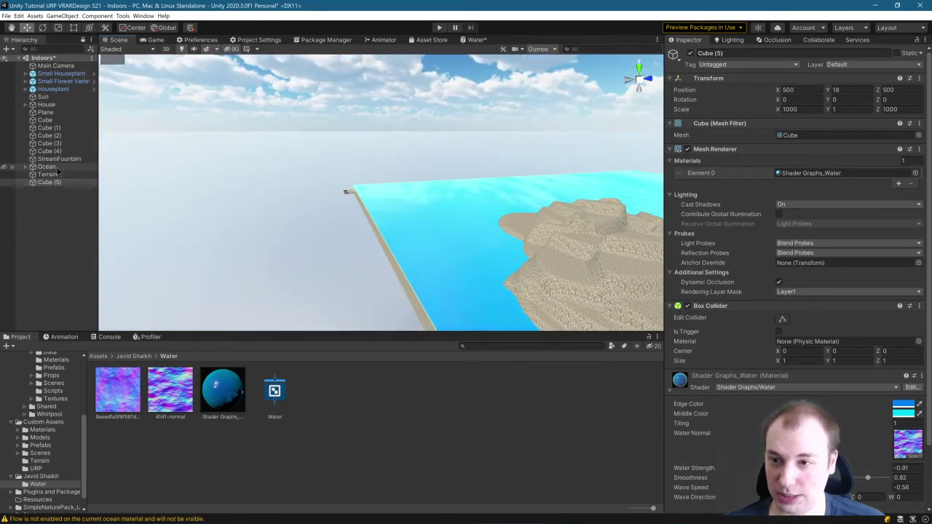
pyautogui.click(5, 167)
pyautogui.moveTo(152, 230); pyautogui.dragTo(154, 236, button='right')
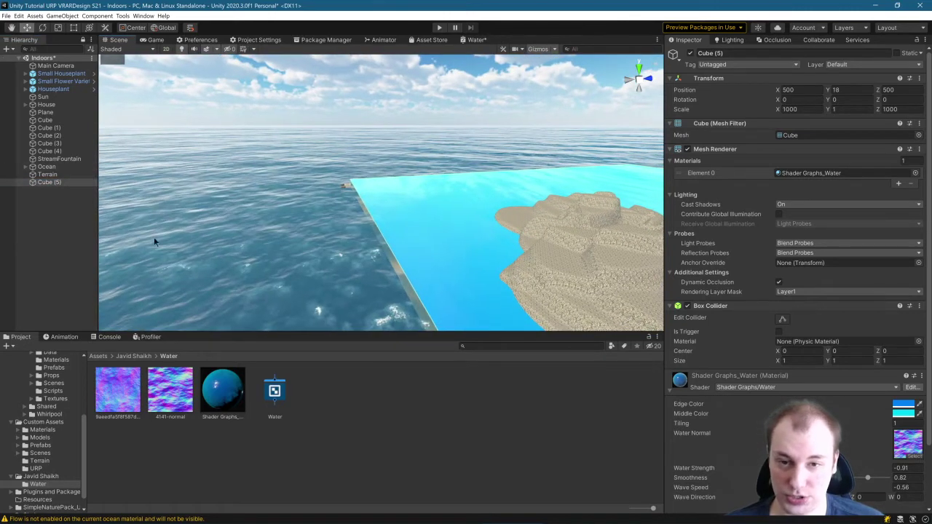
pyautogui.moveTo(471, 239); pyautogui.dragTo(485, 262, button='right')
# Step: Delete the water cube and the sculpted terrain from the scene
pyautogui.press('Delete')
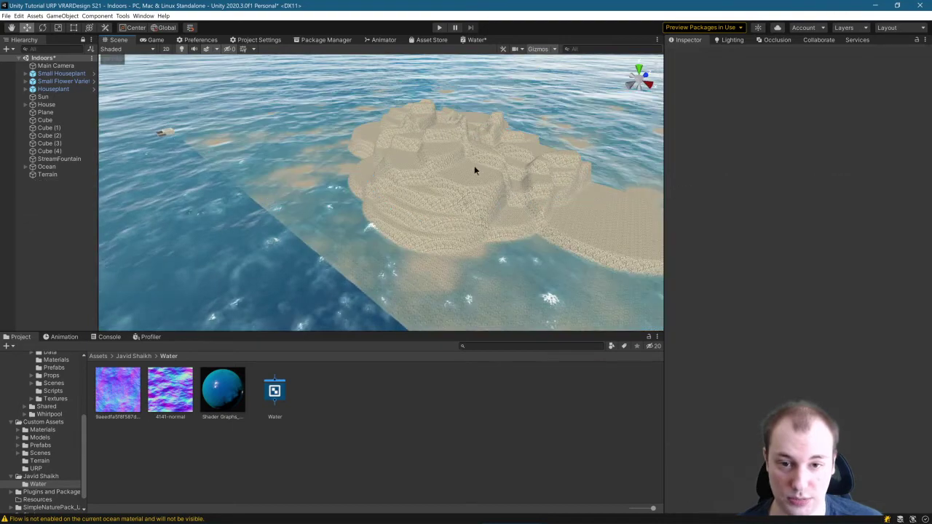
pyautogui.click(462, 173)
pyautogui.press('Delete')
# Step: Frame the House object in the scene to view how the ocean surrounds it
pyautogui.moveTo(451, 171); pyautogui.dragTo(149, 99, button='right')
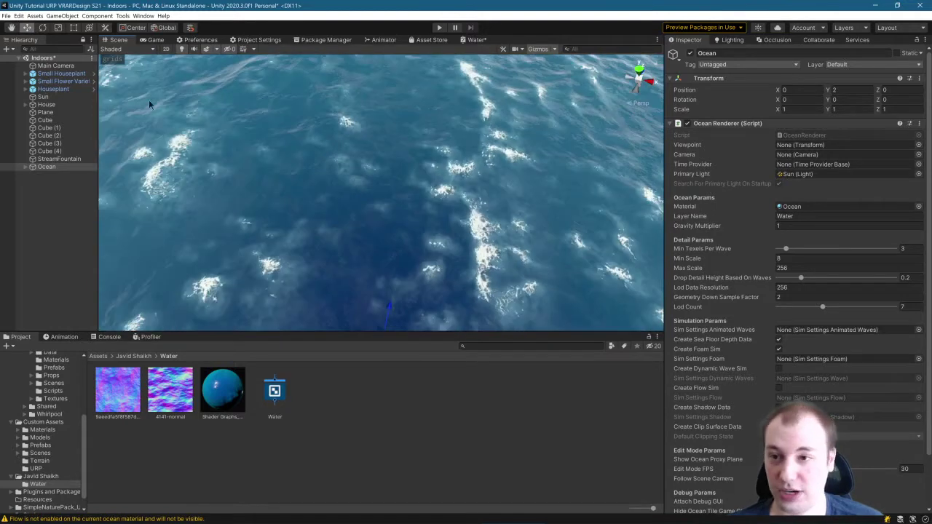
pyautogui.click(66, 105)
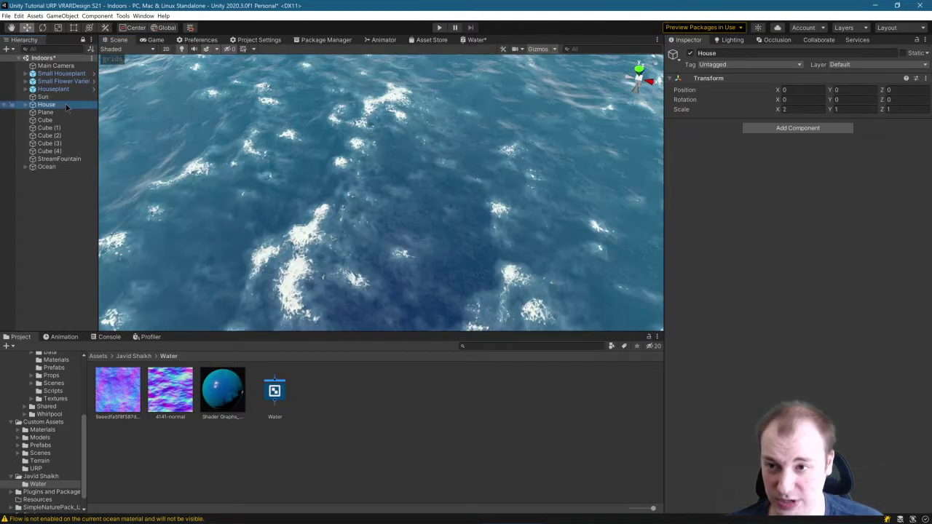
pyautogui.press('f')
pyautogui.moveTo(466, 166); pyautogui.dragTo(424, 107, button='right')
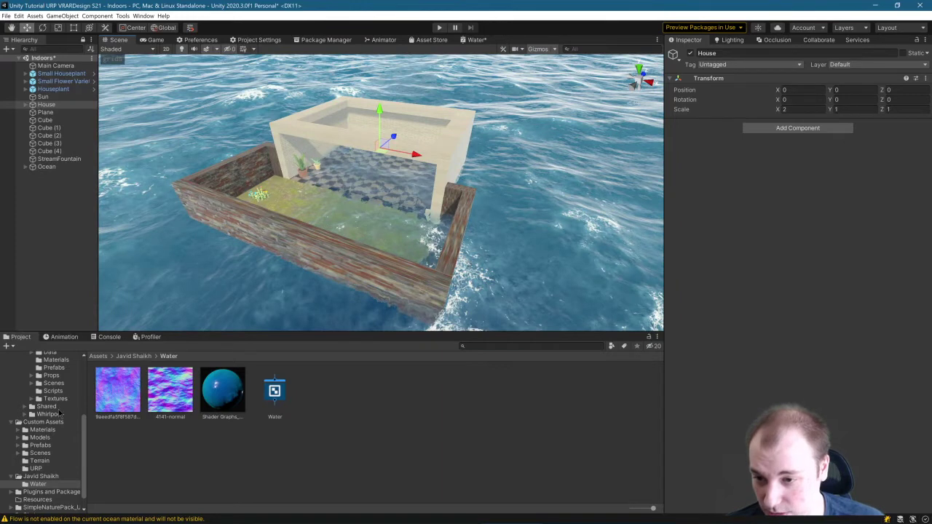
# Step: Open the main scene from Crest-Examples > Main > Scenes, discarding the changes to the Indoors scene
pyautogui.scroll(2, 79, 412)
pyautogui.click(65, 413)
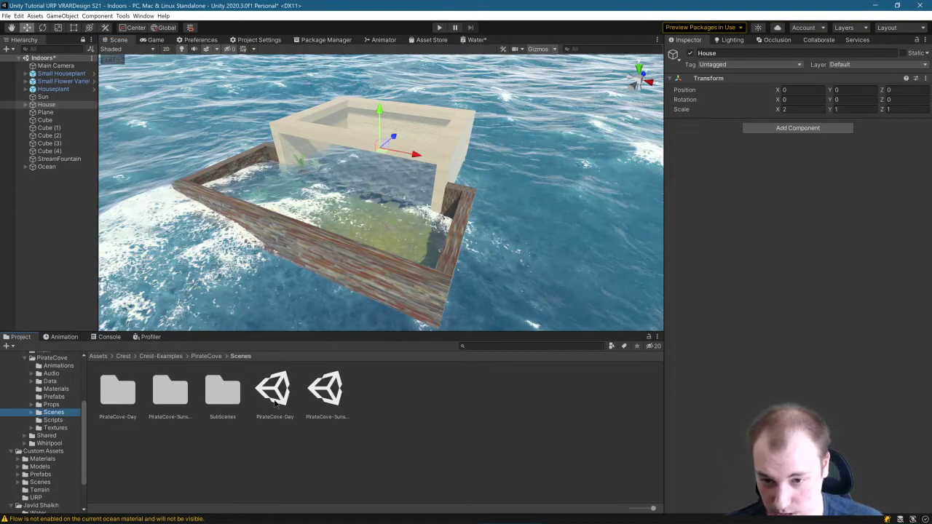
pyautogui.scroll(2, 54, 385)
pyautogui.click(26, 388)
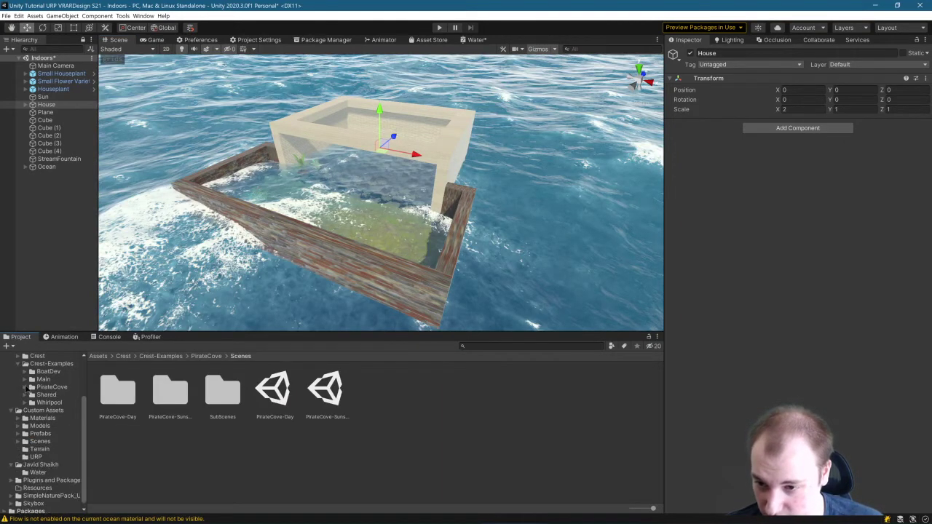
pyautogui.click(25, 380)
pyautogui.click(54, 410)
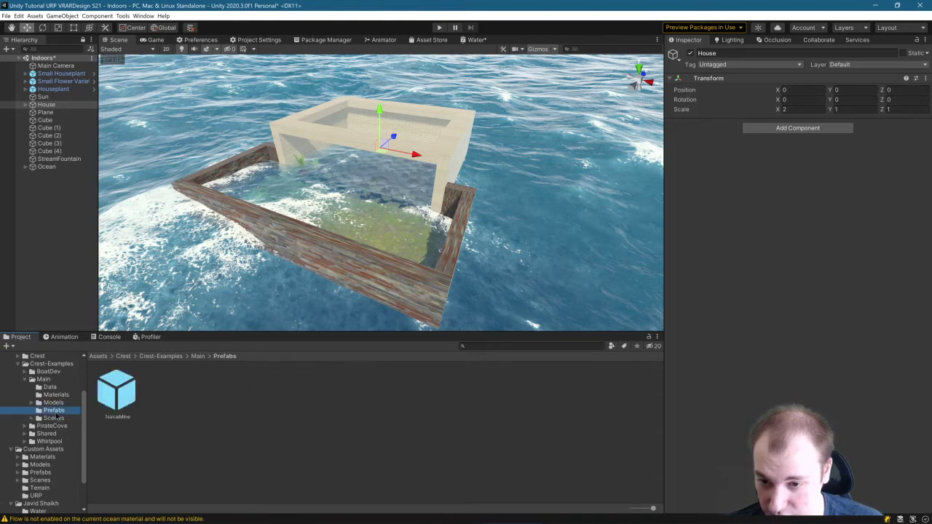
pyautogui.click(50, 418)
pyautogui.doubleClick(161, 394)
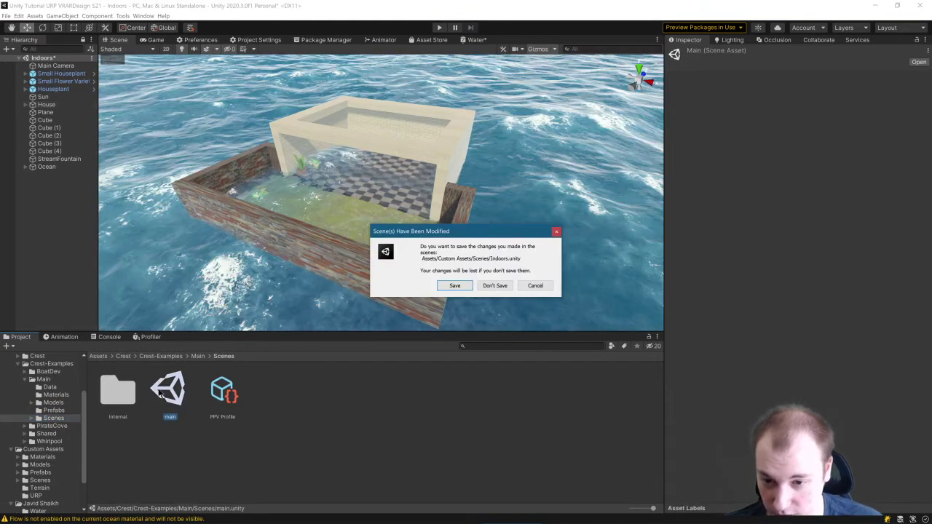
pyautogui.click(496, 285)
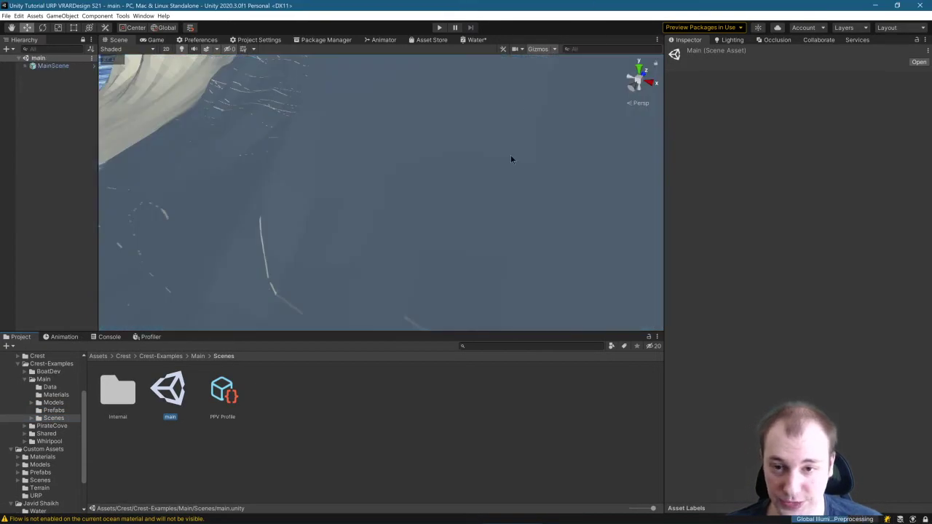
# Step: Run the main scene in the Game view and turn off the AnimWaves texture overlay
pyautogui.moveTo(512, 157); pyautogui.dragTo(279, 208, button='right')
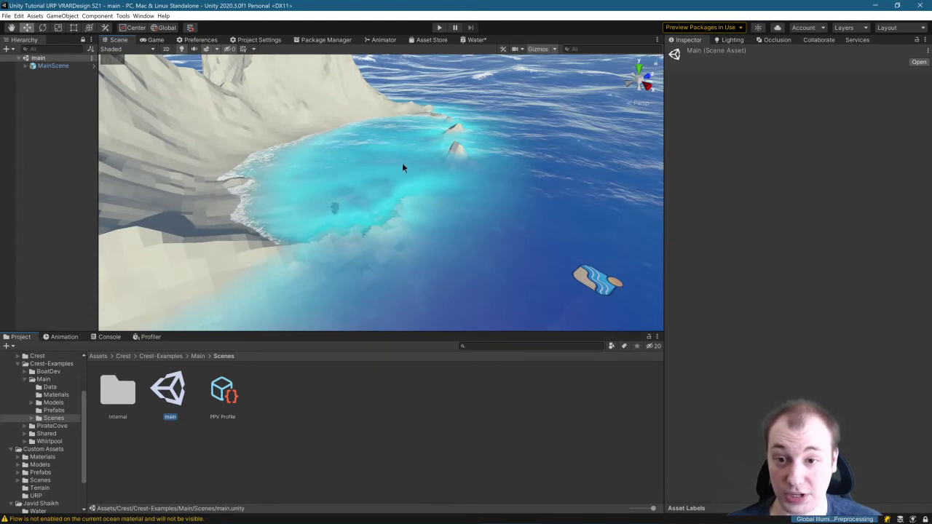
pyautogui.moveTo(402, 168); pyautogui.dragTo(375, 157, button='right')
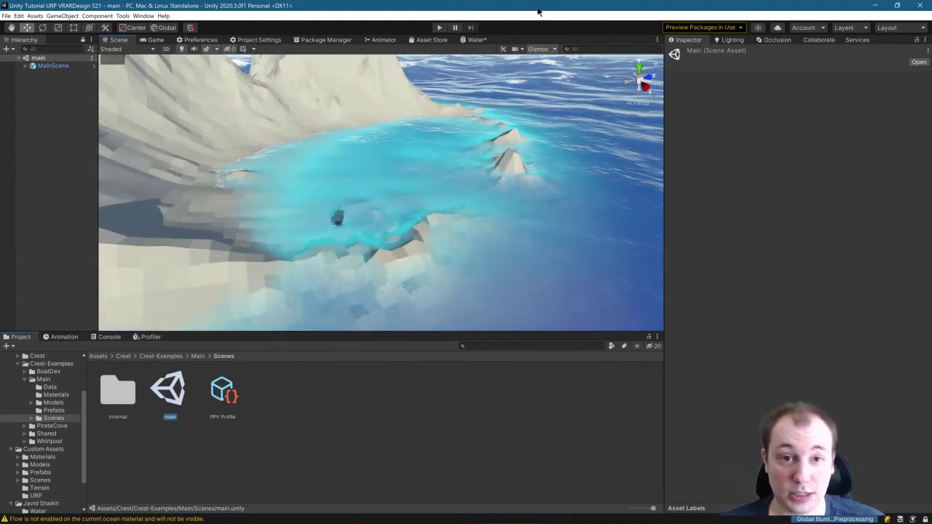
pyautogui.click(439, 27)
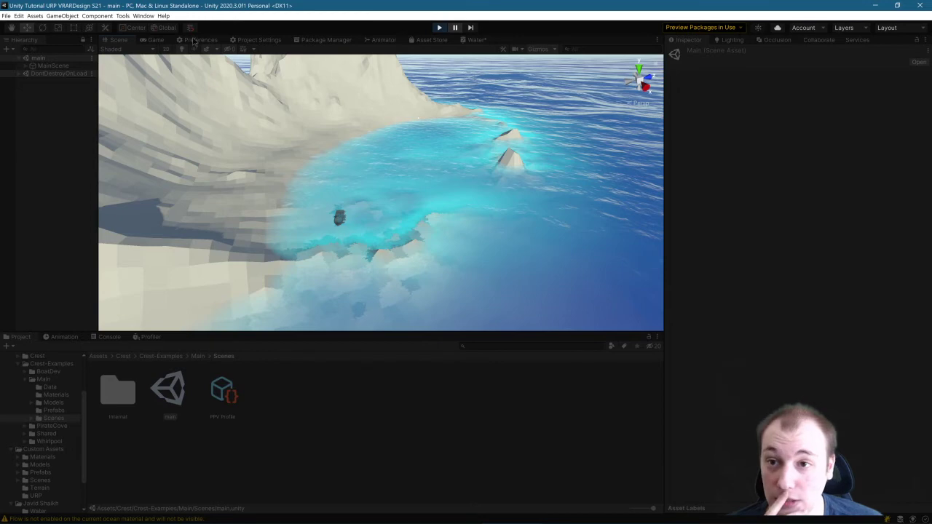
pyautogui.click(154, 40)
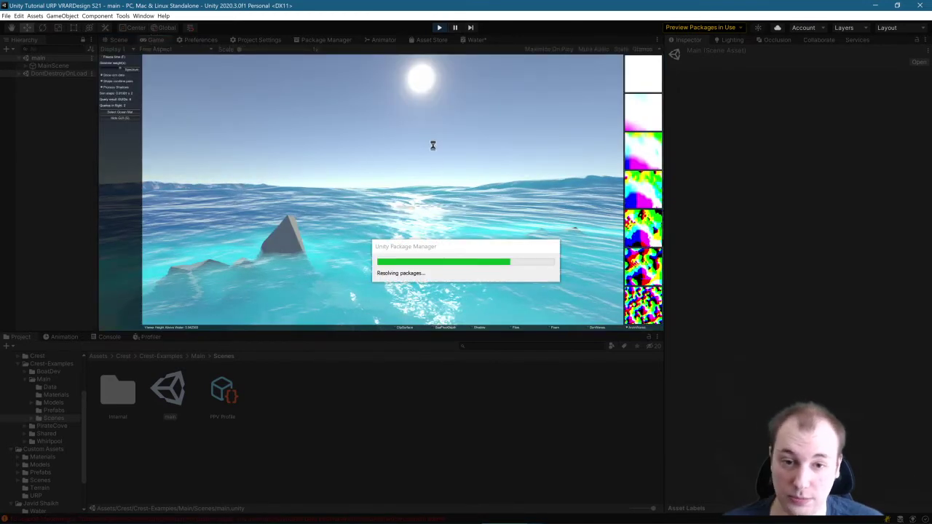
pyautogui.click(626, 326)
# Step: Fly the game camera around the island shoreline to examine the waves, shore foam and shallow-water color
pyautogui.moveTo(492, 209); pyautogui.dragTo(248, 220)
pyautogui.press('w')
pyautogui.press('s')
pyautogui.press('d')
pyautogui.press('w')
pyautogui.press('w')
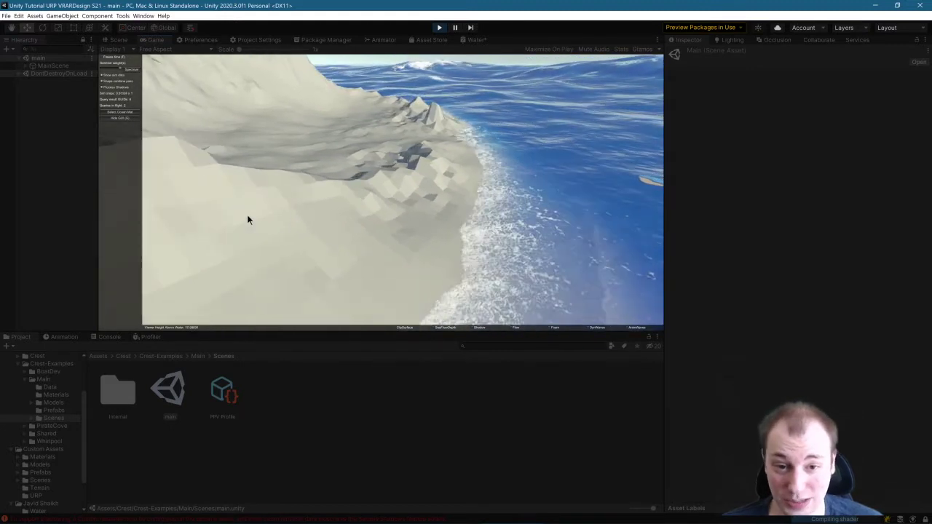
pyautogui.press('s')
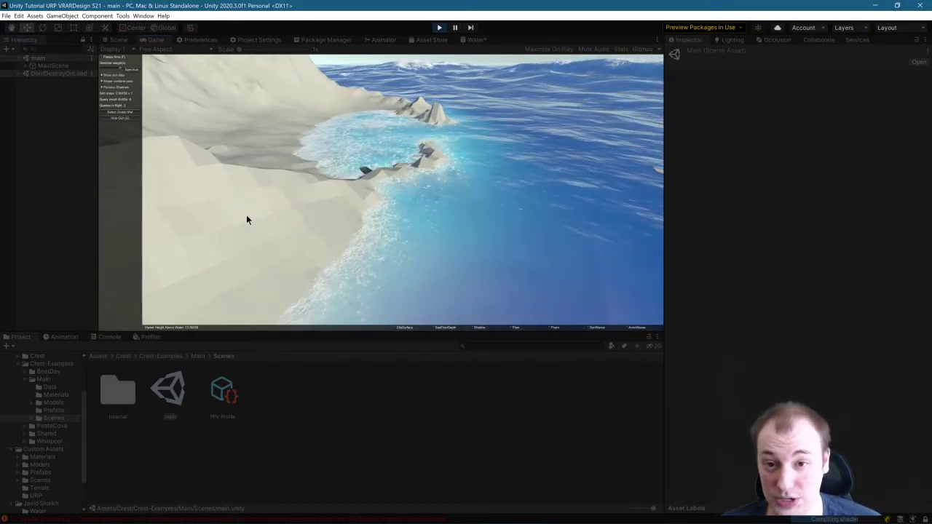
pyautogui.moveTo(247, 215); pyautogui.dragTo(223, 210)
pyautogui.press('w')
pyautogui.press('s')
pyautogui.press('s')
pyautogui.press('s')
pyautogui.press('w')
pyautogui.press('w')
pyautogui.press('w')
pyautogui.press('s')
pyautogui.press('w')
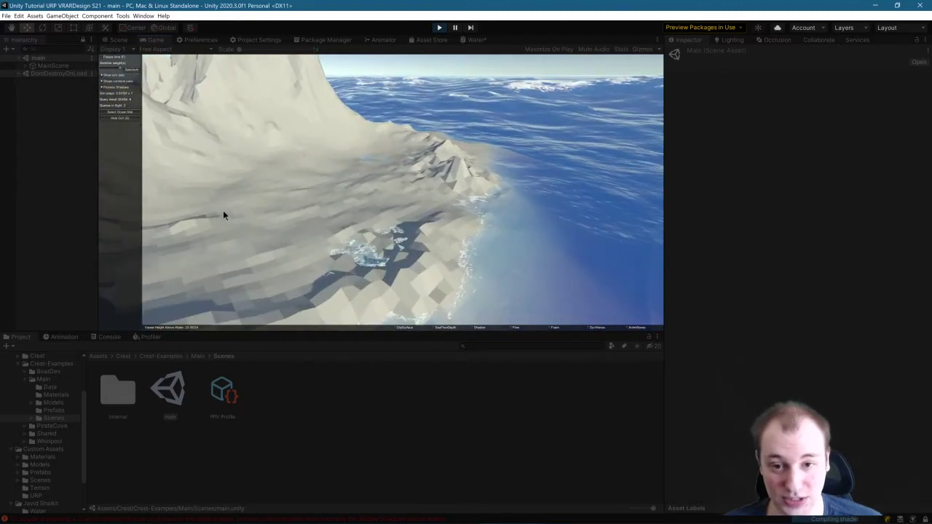
# Step: Stop the running game and inspect the island and its lagoon in the Scene view from several angles
pyautogui.press('d')
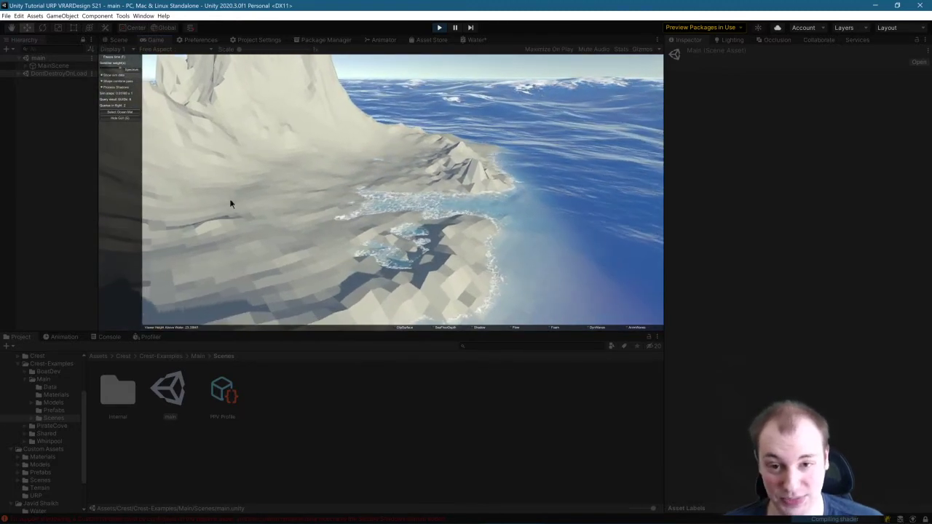
pyautogui.moveTo(258, 510)
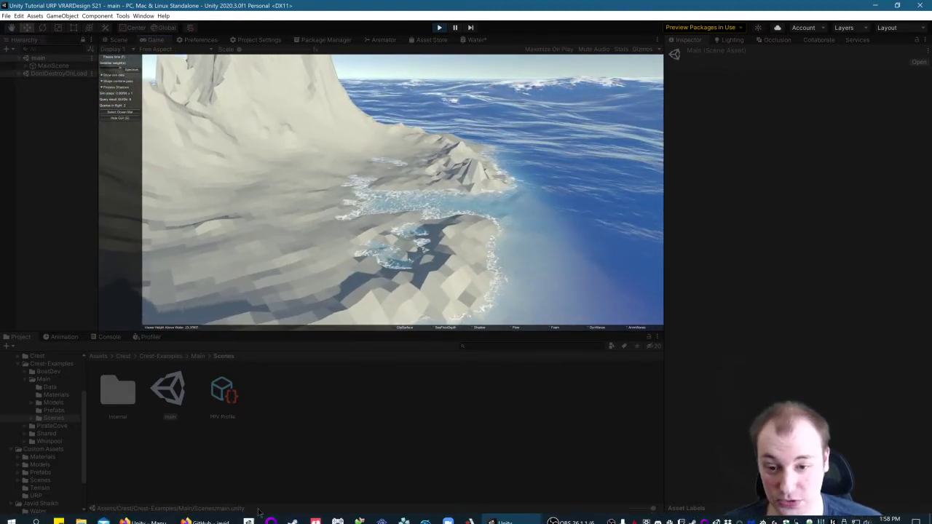
pyautogui.click(440, 28)
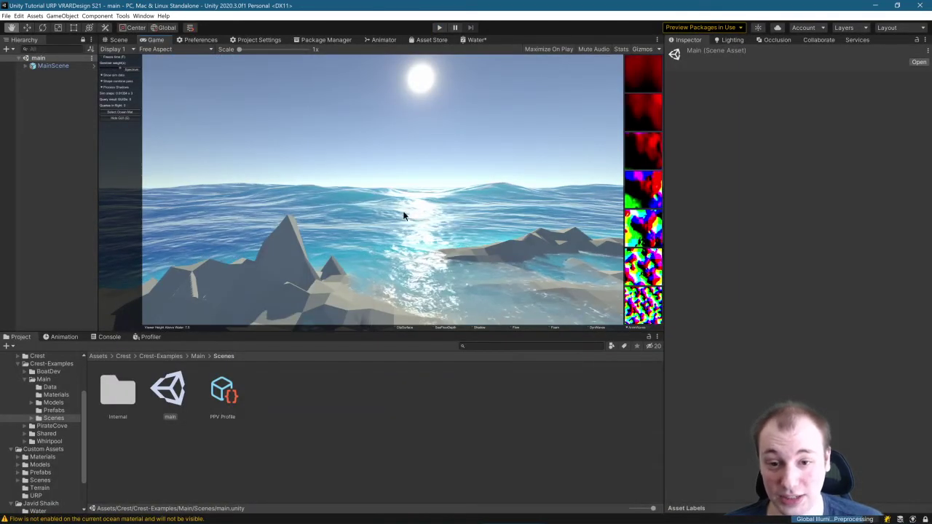
pyautogui.click(116, 40)
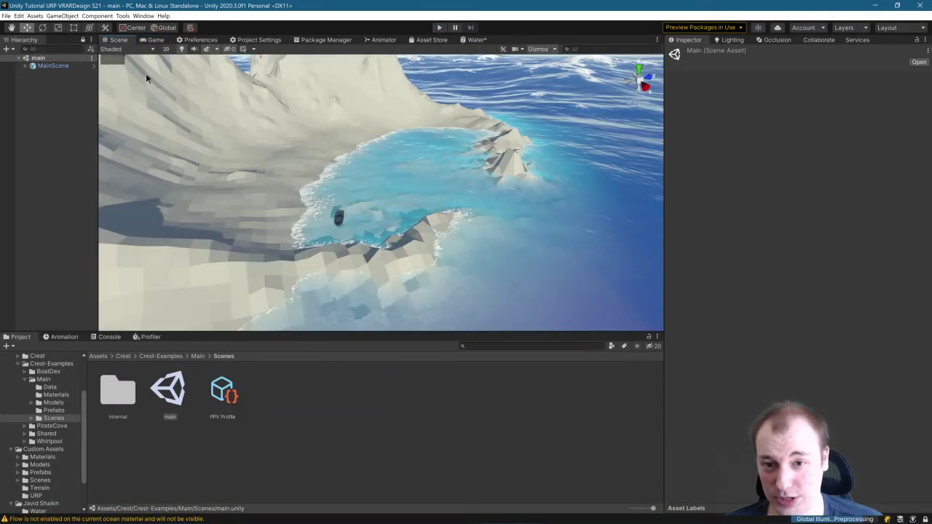
pyautogui.moveTo(294, 172); pyautogui.dragTo(387, 159, button='right')
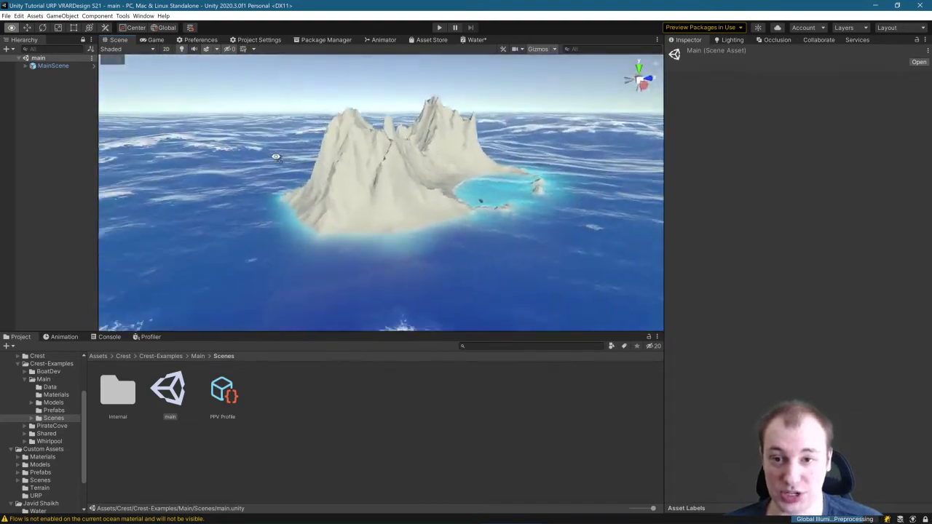
pyautogui.moveTo(355, 126); pyautogui.dragTo(393, 156, button='right')
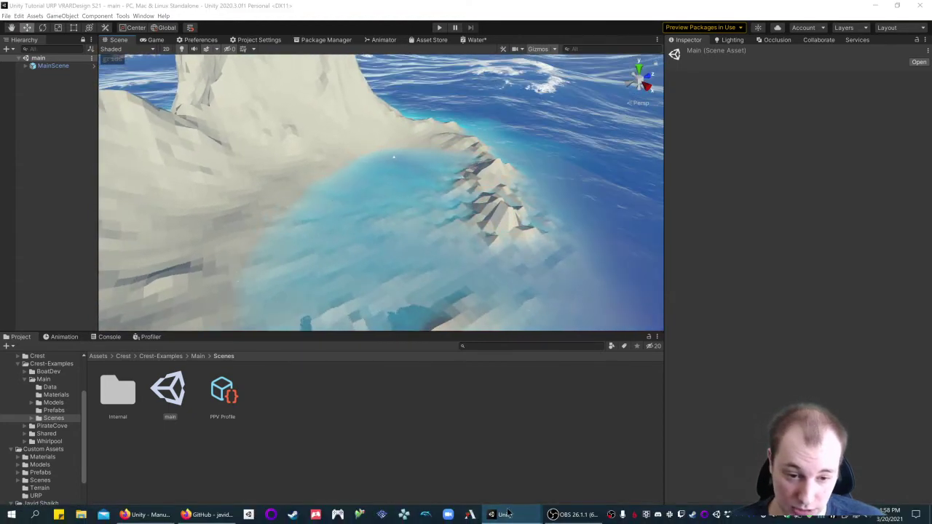
# Step: Open the Indoors scene from Custom Assets > Scenes
pyautogui.moveTo(502, 514)
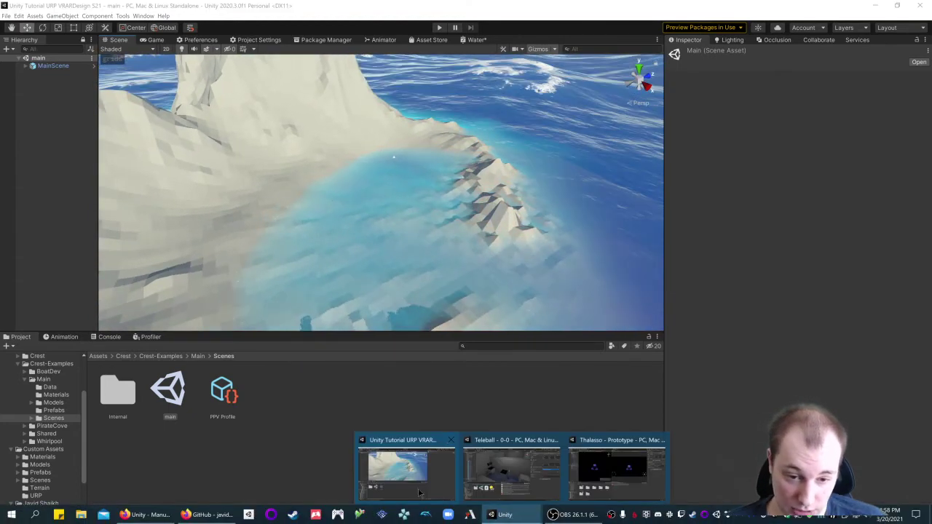
pyautogui.click(54, 403)
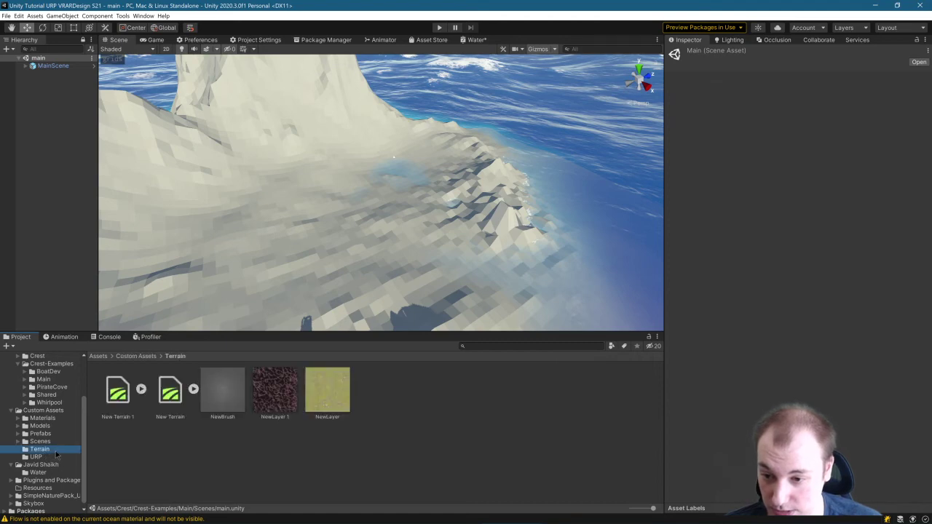
pyautogui.click(219, 393)
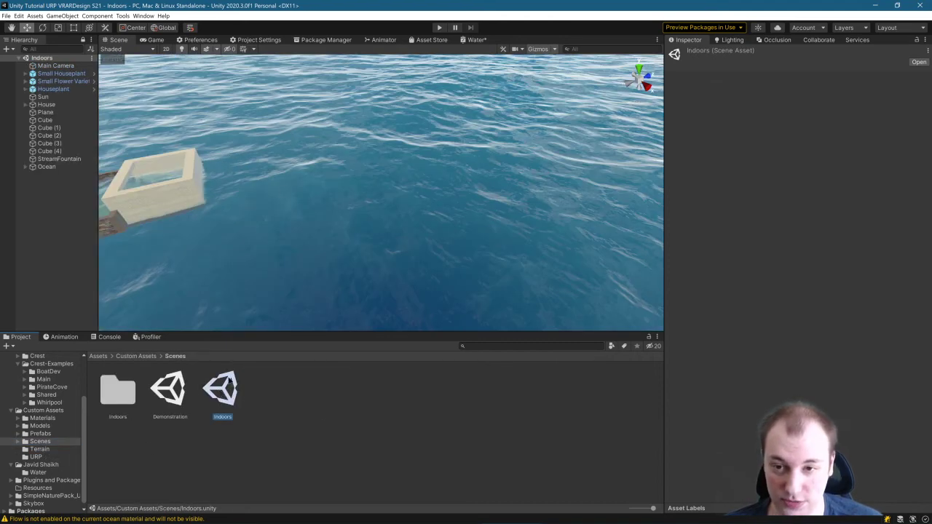
# Step: Hide the Ocean object in the Scene view and view the house and its walled garden from the front
pyautogui.moveTo(364, 185); pyautogui.dragTo(276, 137, button='right')
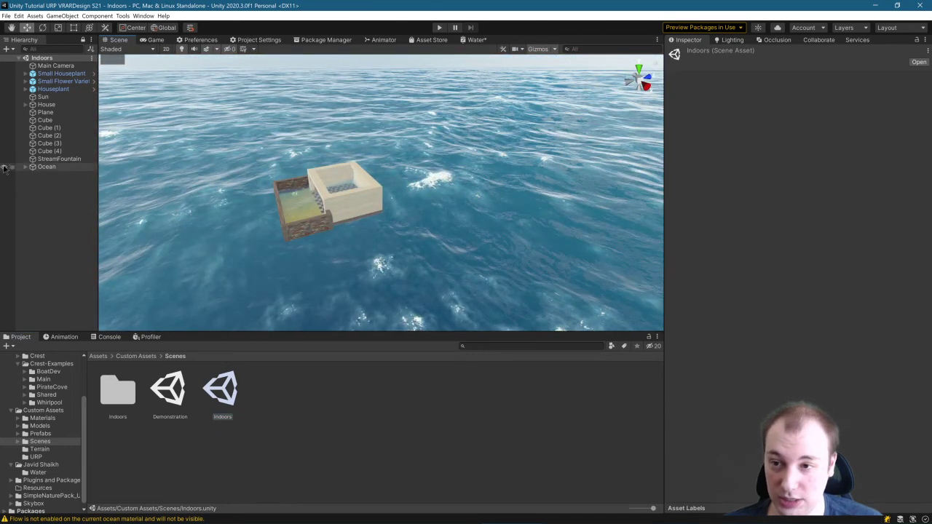
pyautogui.click(4, 167)
pyautogui.press('a')
pyautogui.moveTo(241, 209); pyautogui.dragTo(363, 218, button='right')
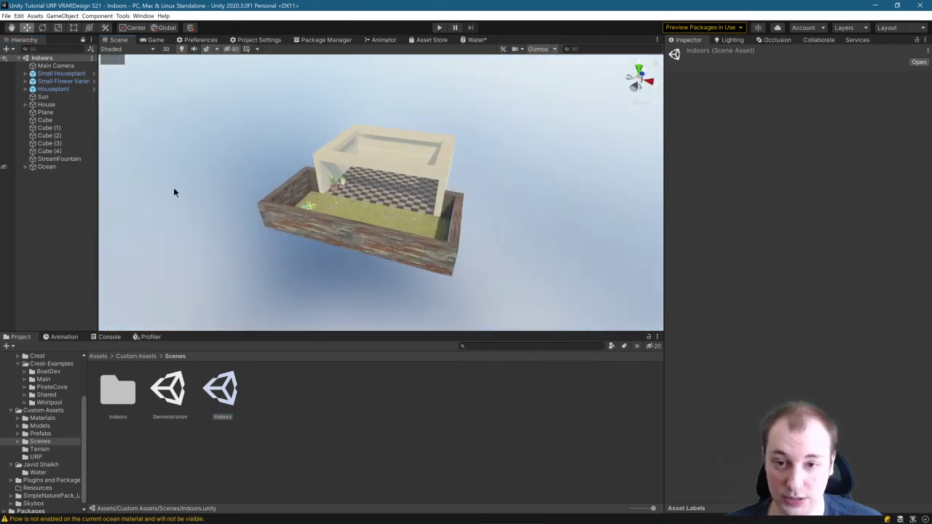
# Step: Open the Water assets folder and create a cube in the scene with scale X 100, Y 1, Z 100
pyautogui.rightClick(52, 220)
pyautogui.click(207, 478)
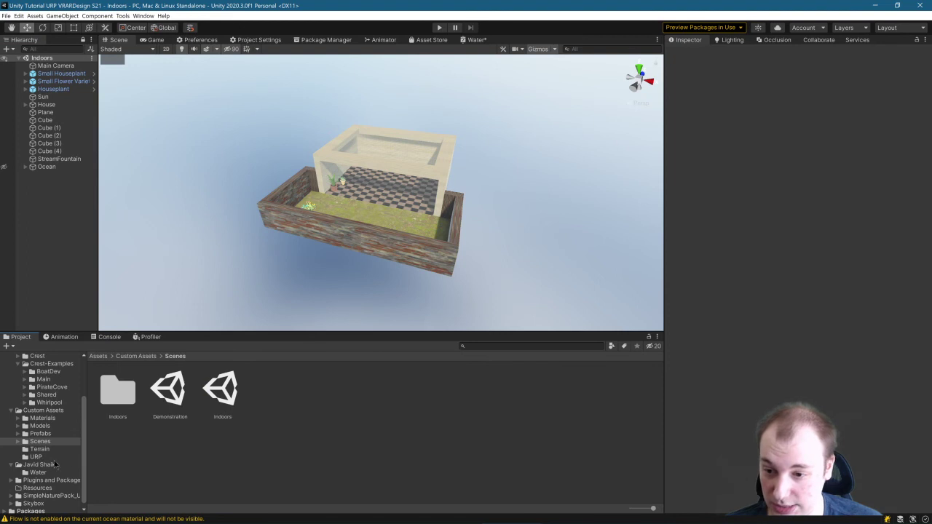
pyautogui.rightClick(37, 193)
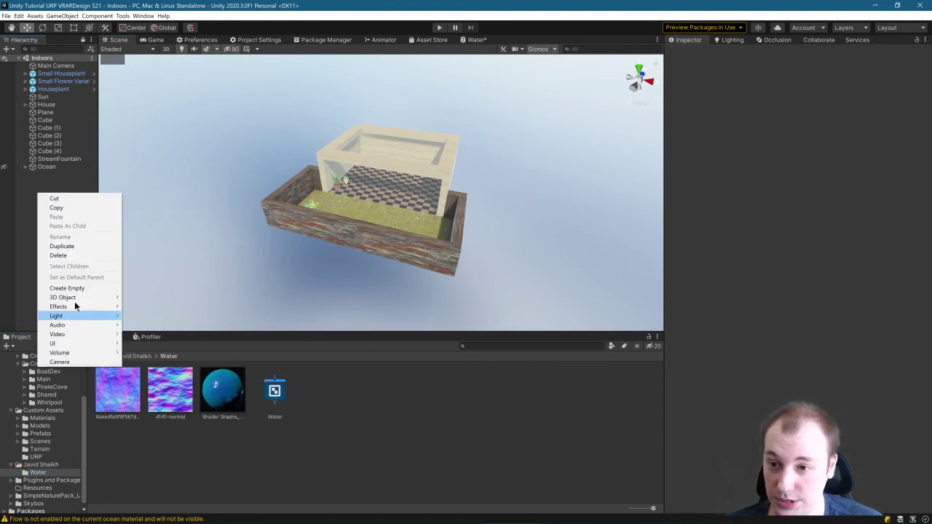
pyautogui.moveTo(83, 296)
pyautogui.click(168, 297)
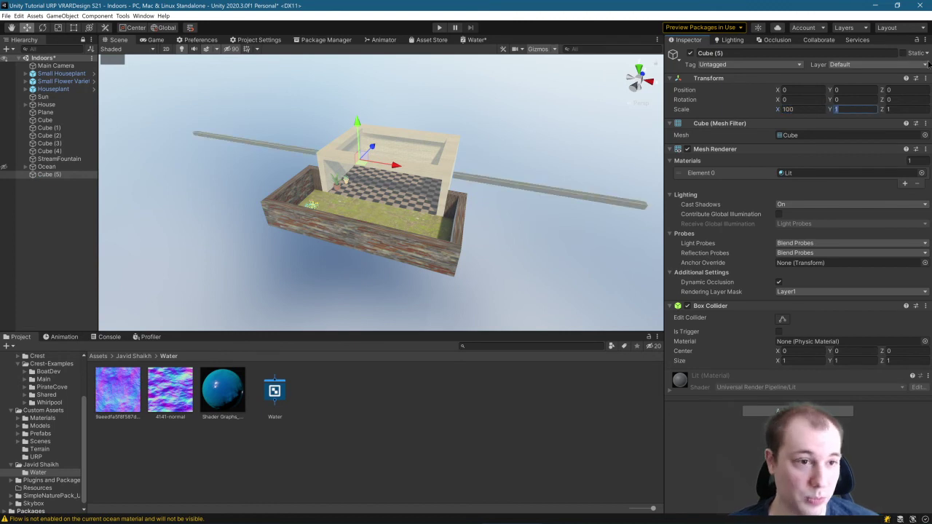
pyautogui.write('100')
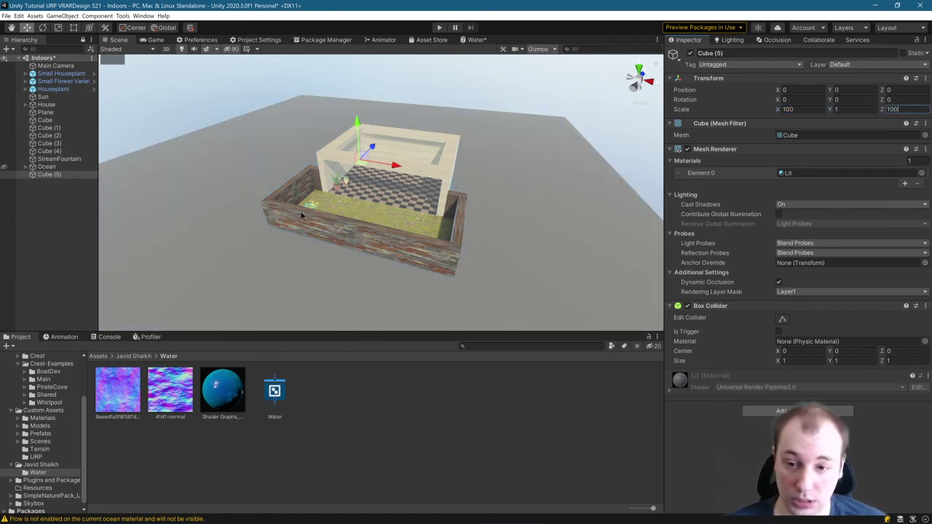
# Step: Apply the Shader Graphs_Water material to the large flat cube and view the water surface around the house
pyautogui.moveTo(221, 397); pyautogui.dragTo(252, 134)
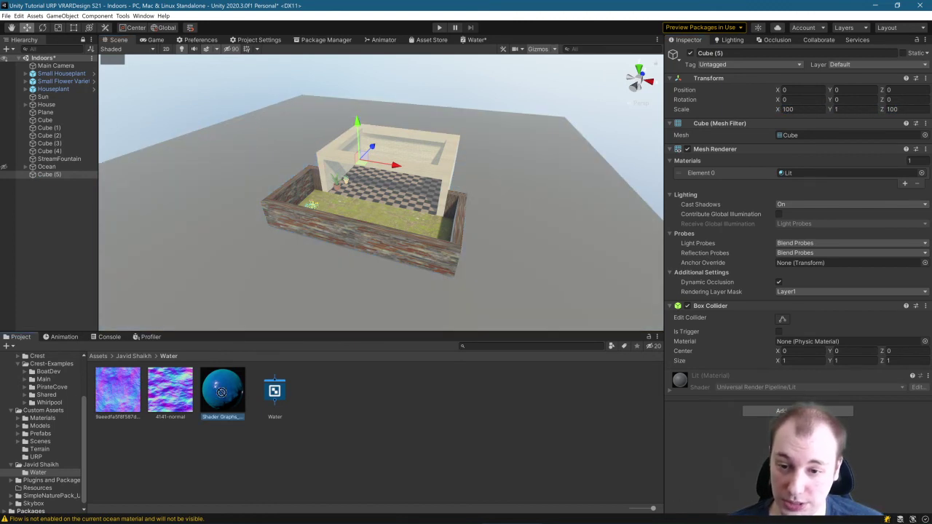
pyautogui.moveTo(222, 393); pyautogui.dragTo(198, 225)
pyautogui.moveTo(422, 164); pyautogui.dragTo(335, 110, button='right')
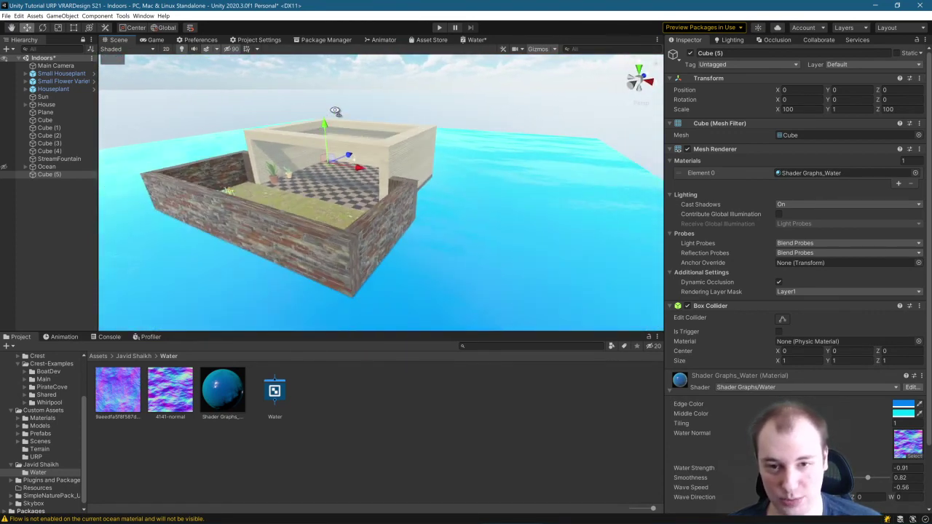